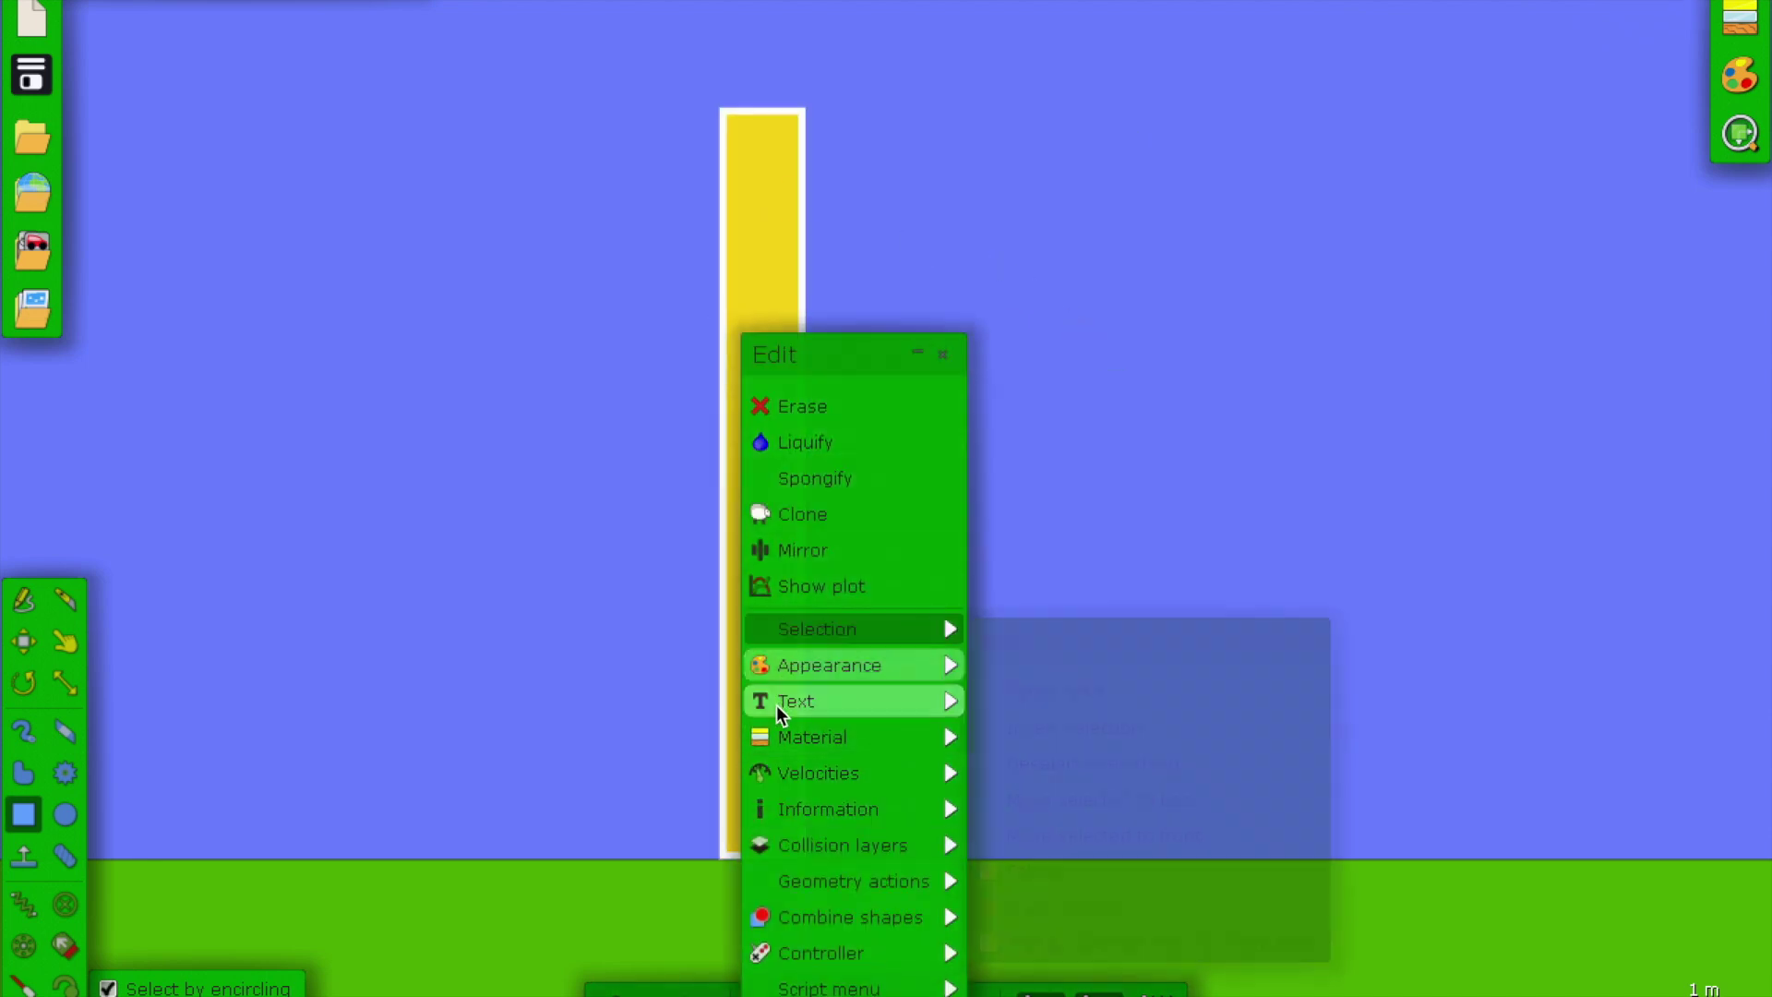
- Glue the tall yellow box to the background and move it up and slightly left, clear of the ground
{"action": "mouse_move", "coordinate": [794, 884]}
{"action": "left_click", "coordinate": [1028, 859]}
{"action": "left_click", "coordinate": [563, 518]}
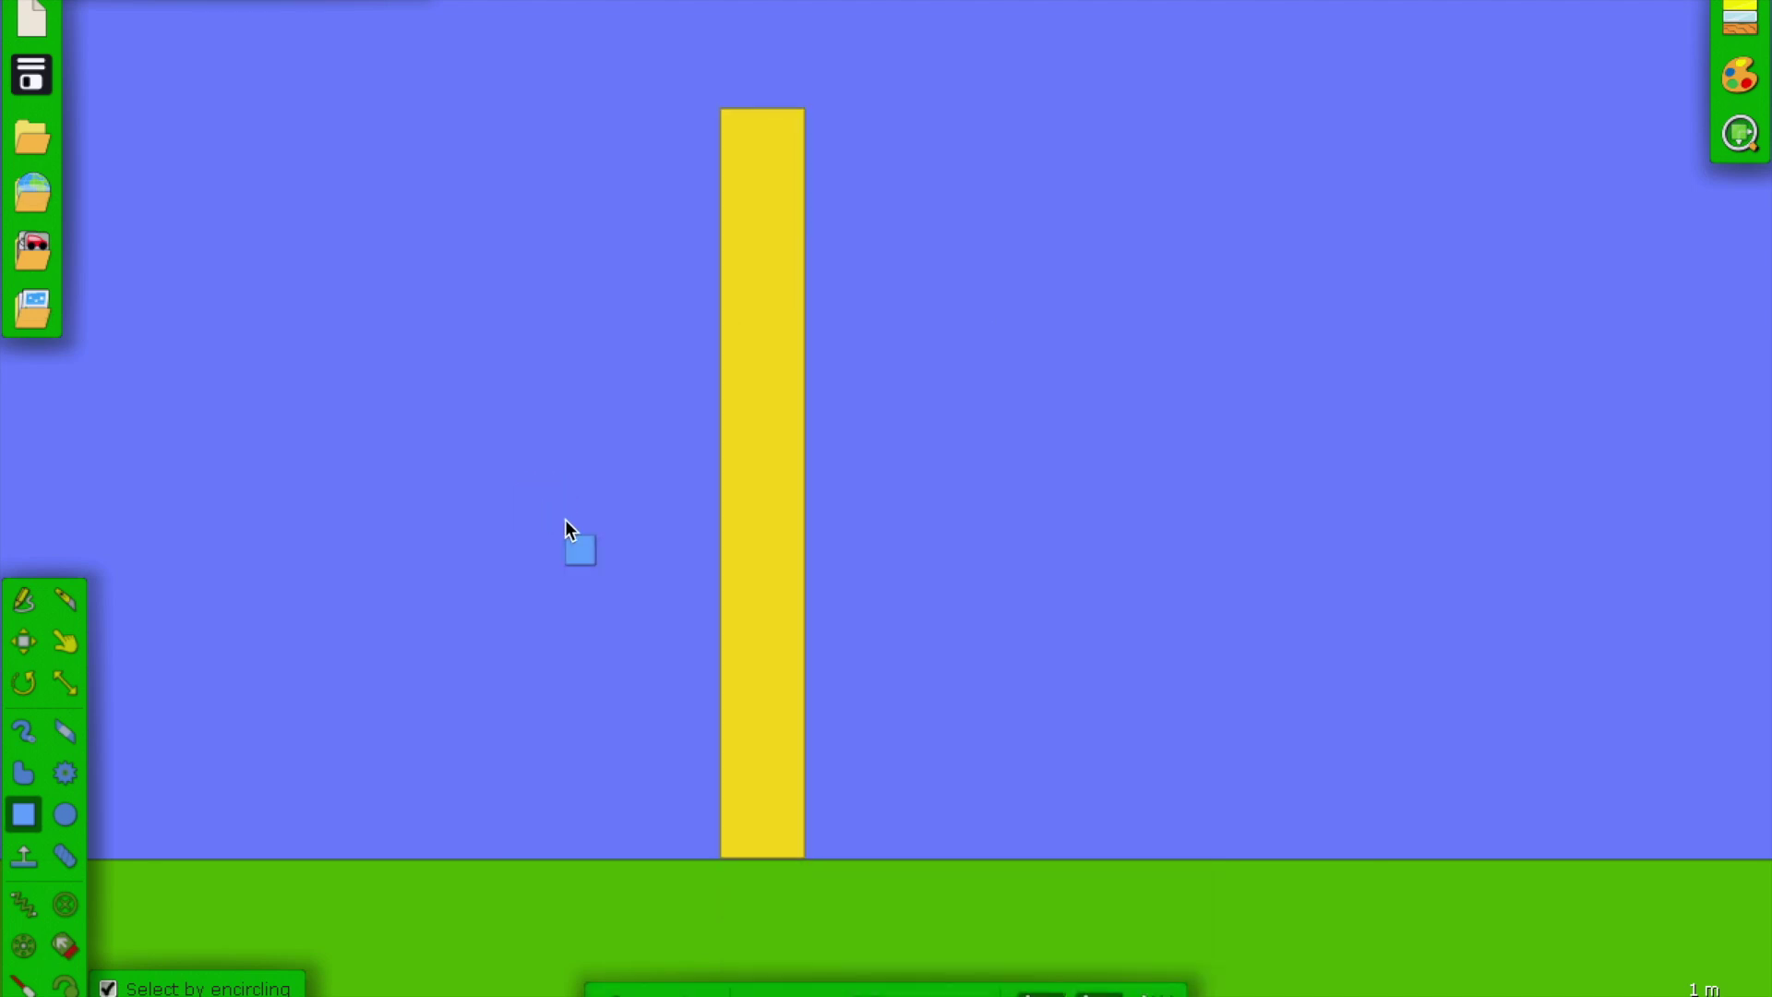
{"action": "left_click", "coordinate": [23, 640]}
{"action": "left_click_drag", "start_coordinate": [779, 465], "coordinate": [728, 372]}
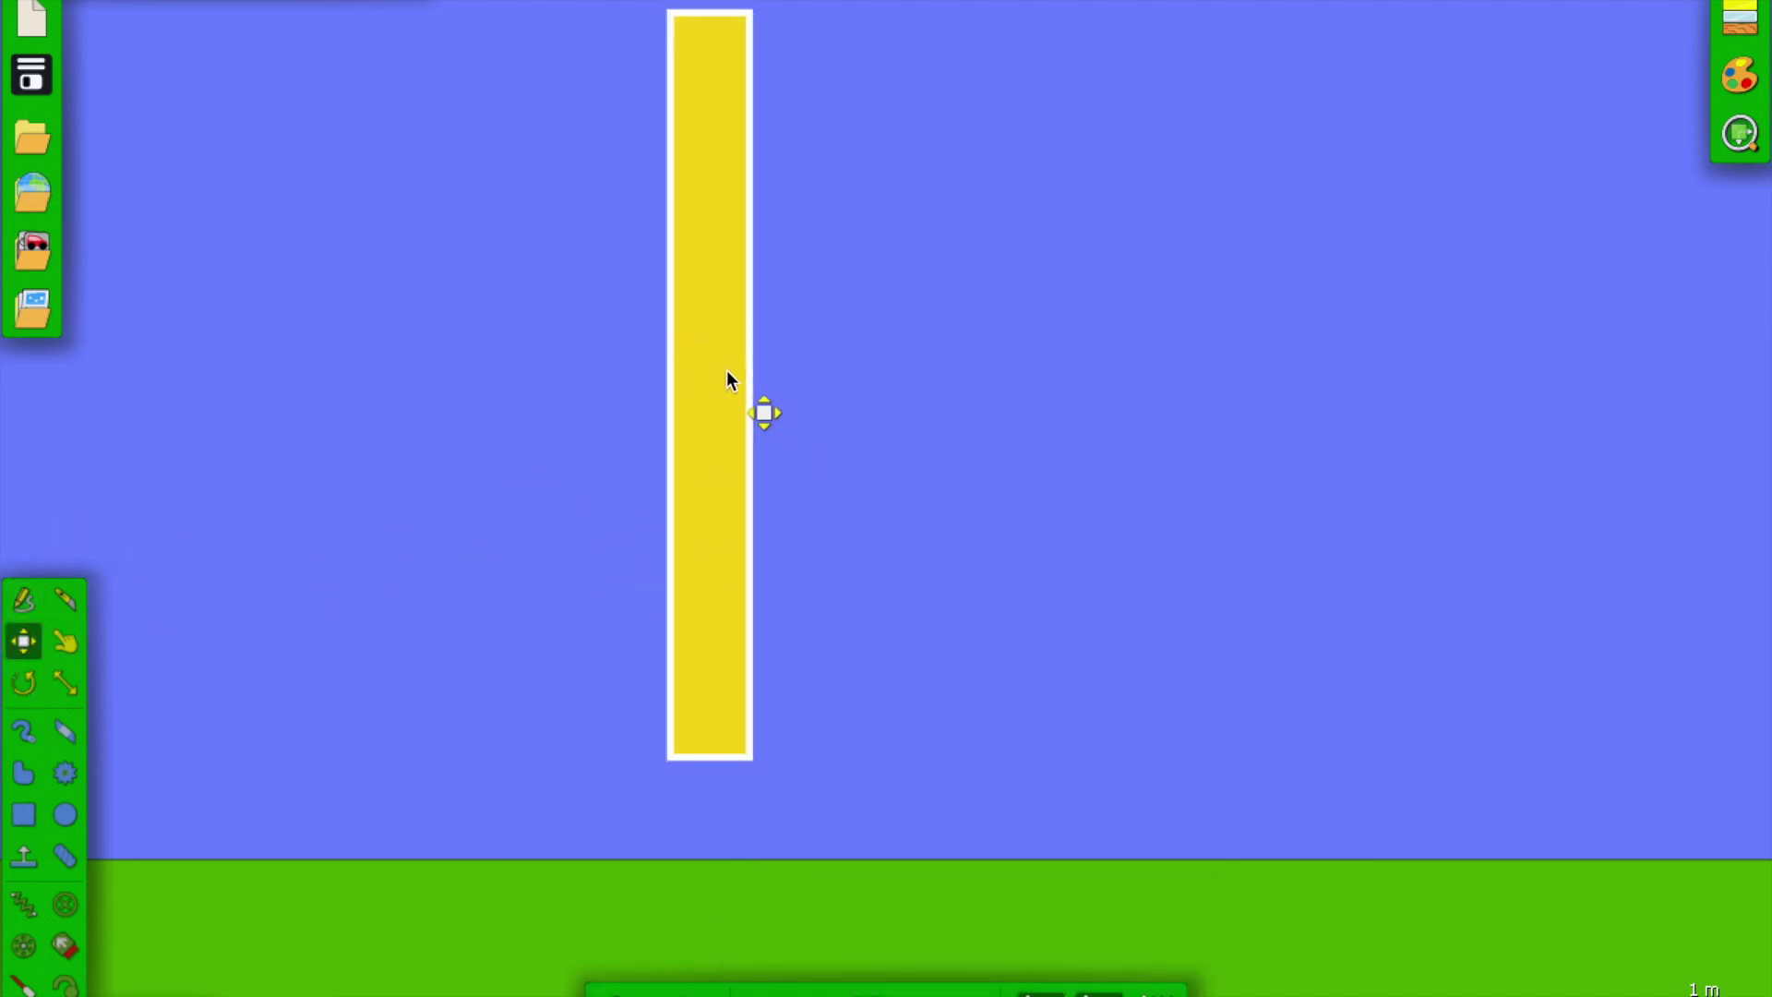
- Set the yellow box's onCollide script to e.other.vel = [2, 4]
{"action": "right_click", "coordinate": [728, 373]}
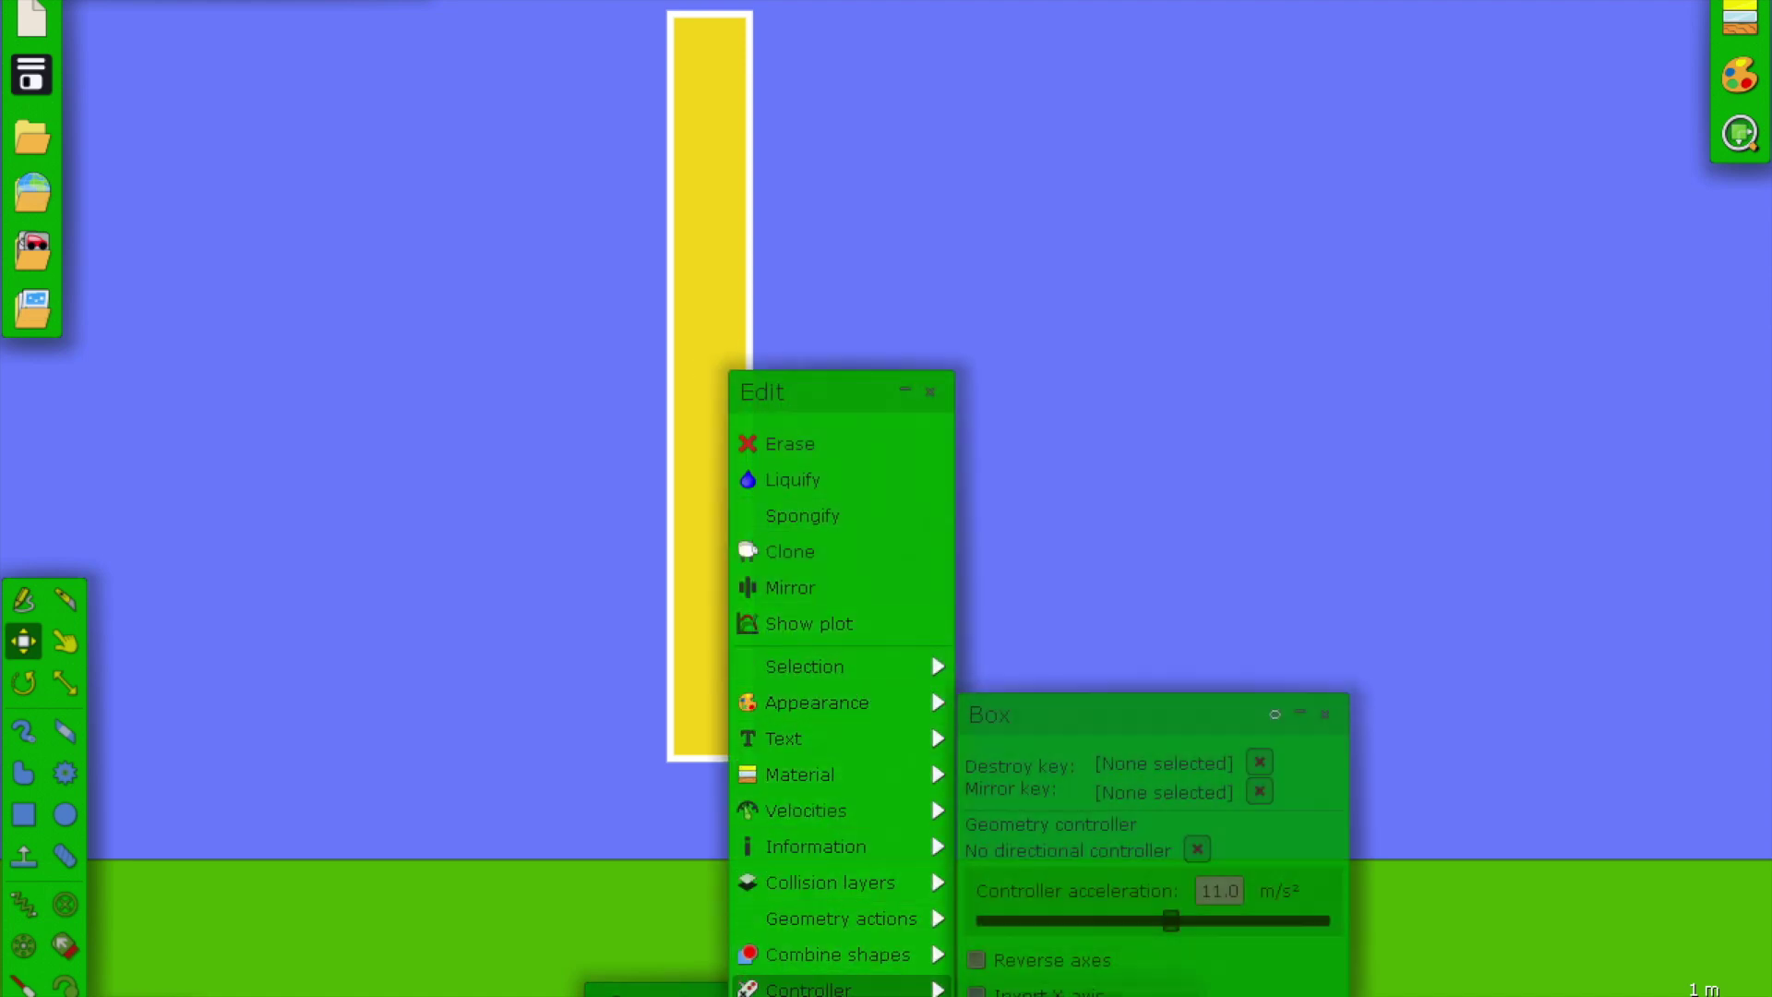
{"action": "mouse_move", "coordinate": [803, 996]}
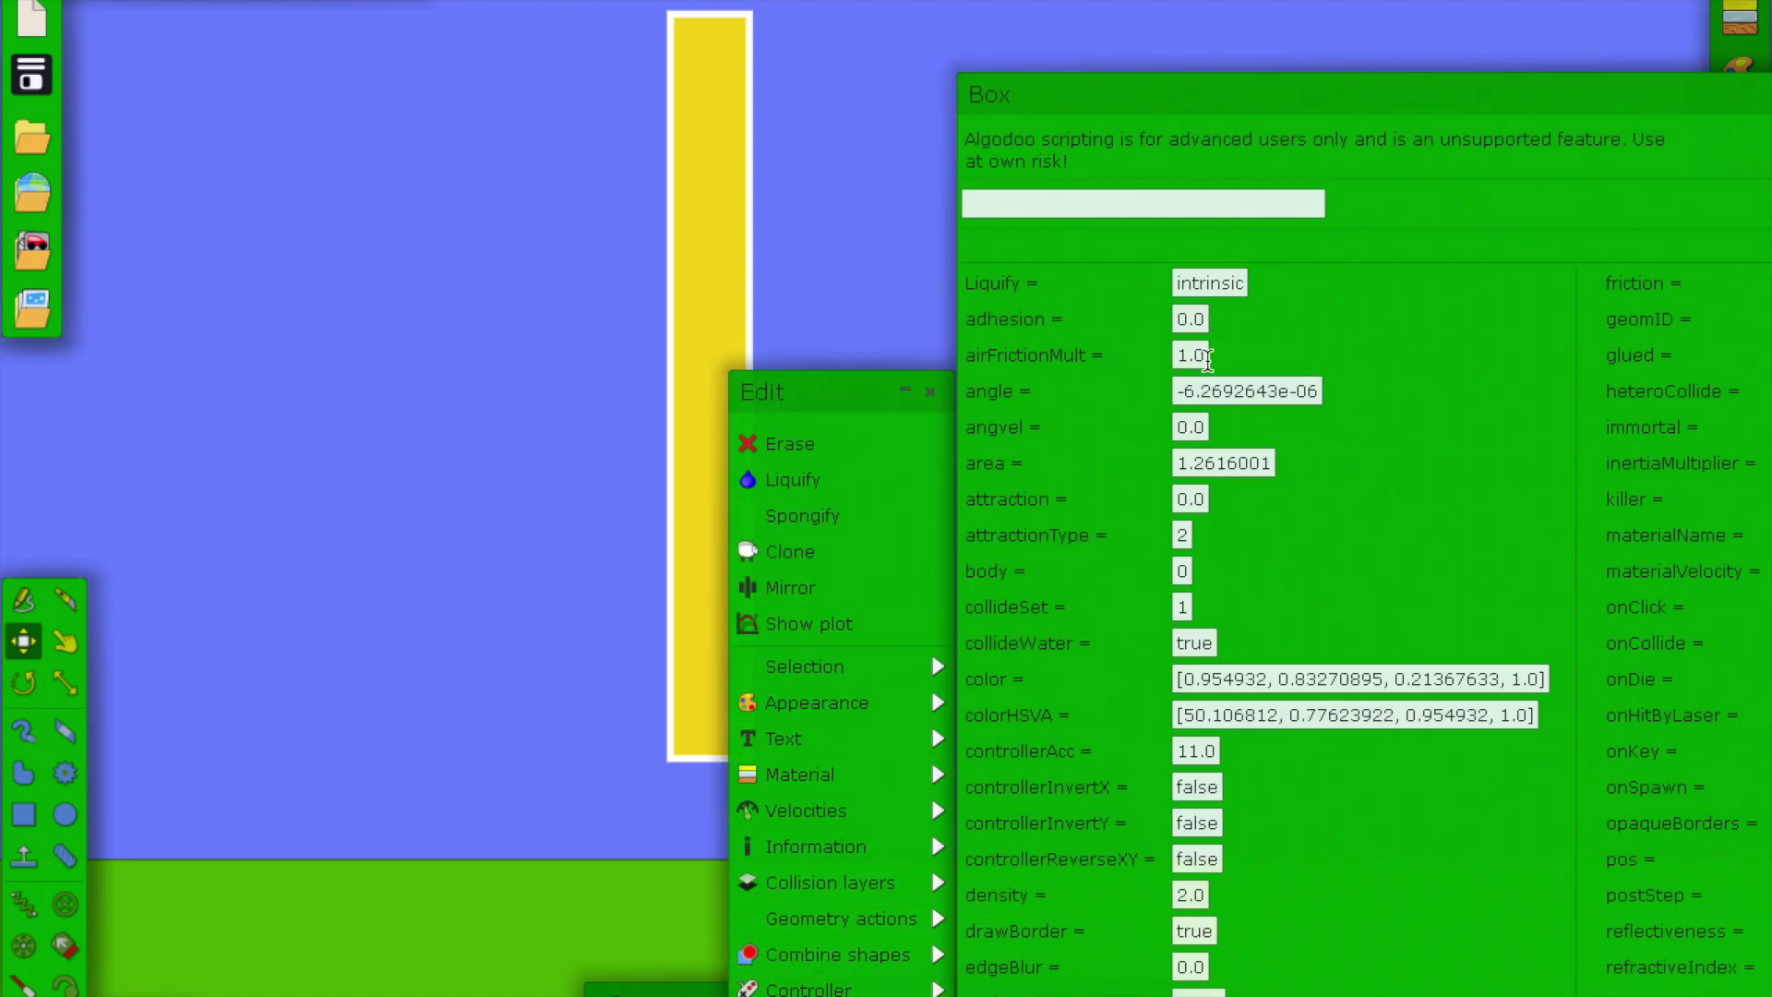
{"action": "left_click_drag", "start_coordinate": [1200, 99], "coordinate": [368, 64]}
{"action": "left_click", "coordinate": [1013, 602]}
{"action": "type", "text": "e.other.vel"}
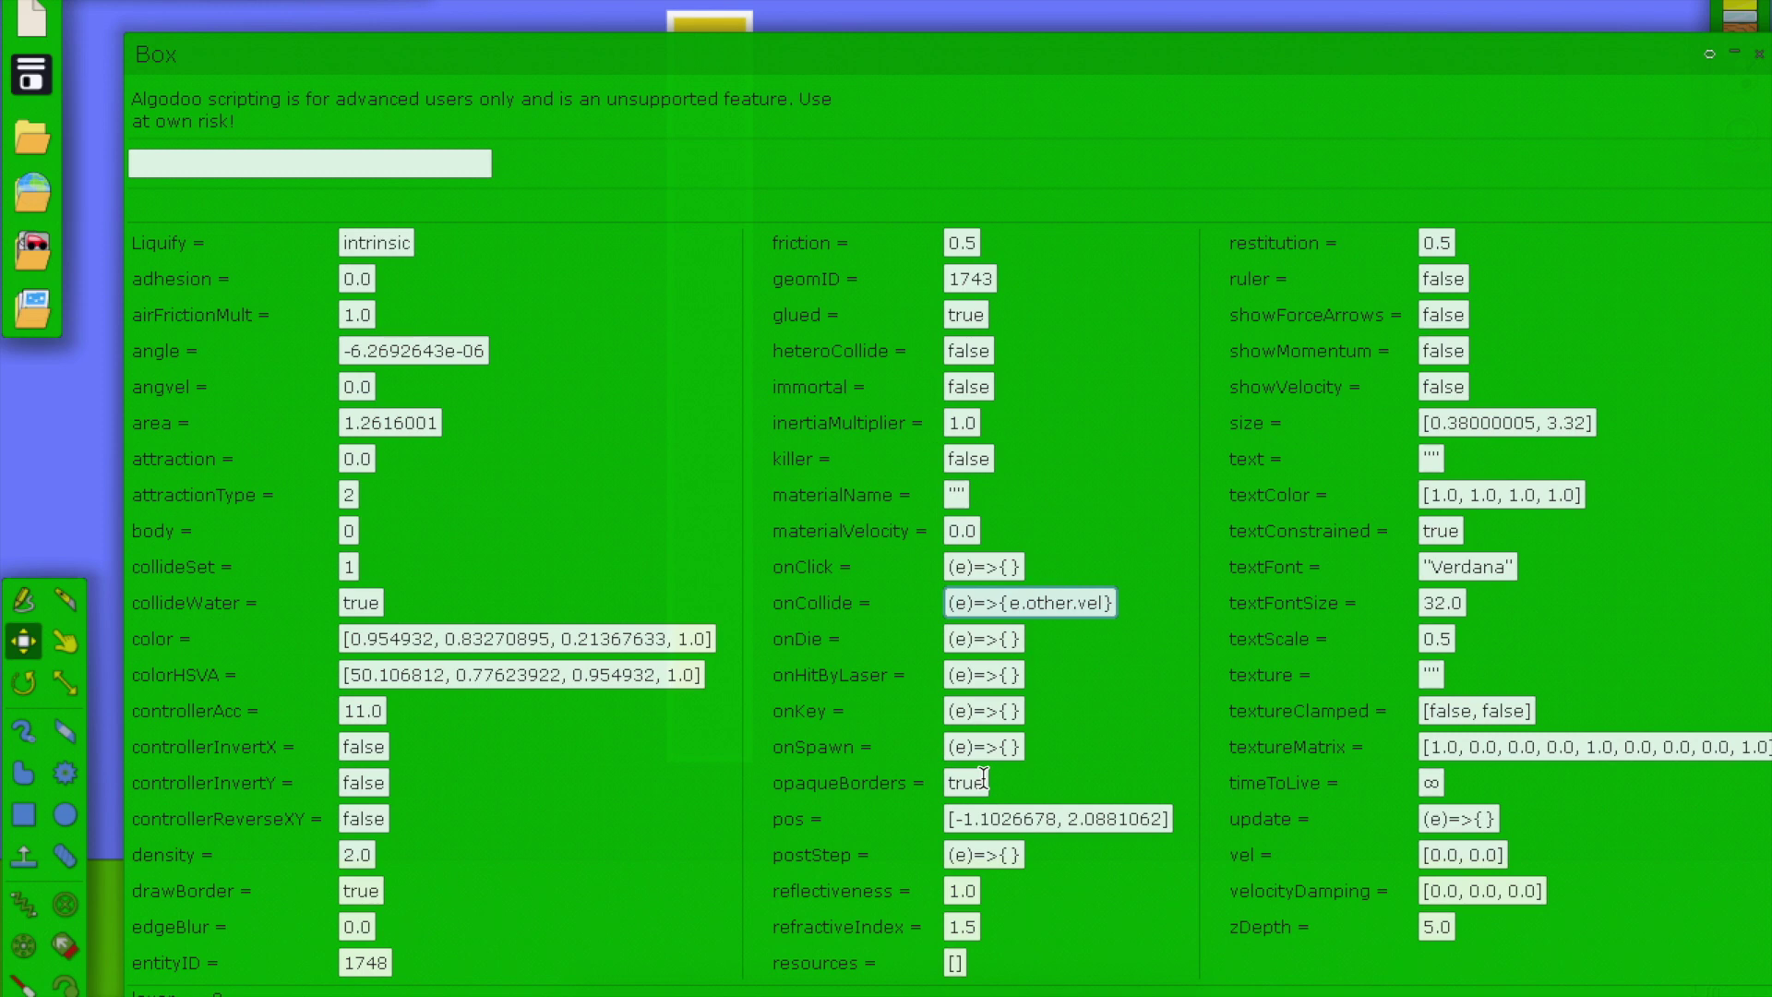
{"action": "type", "text": "= []2"}
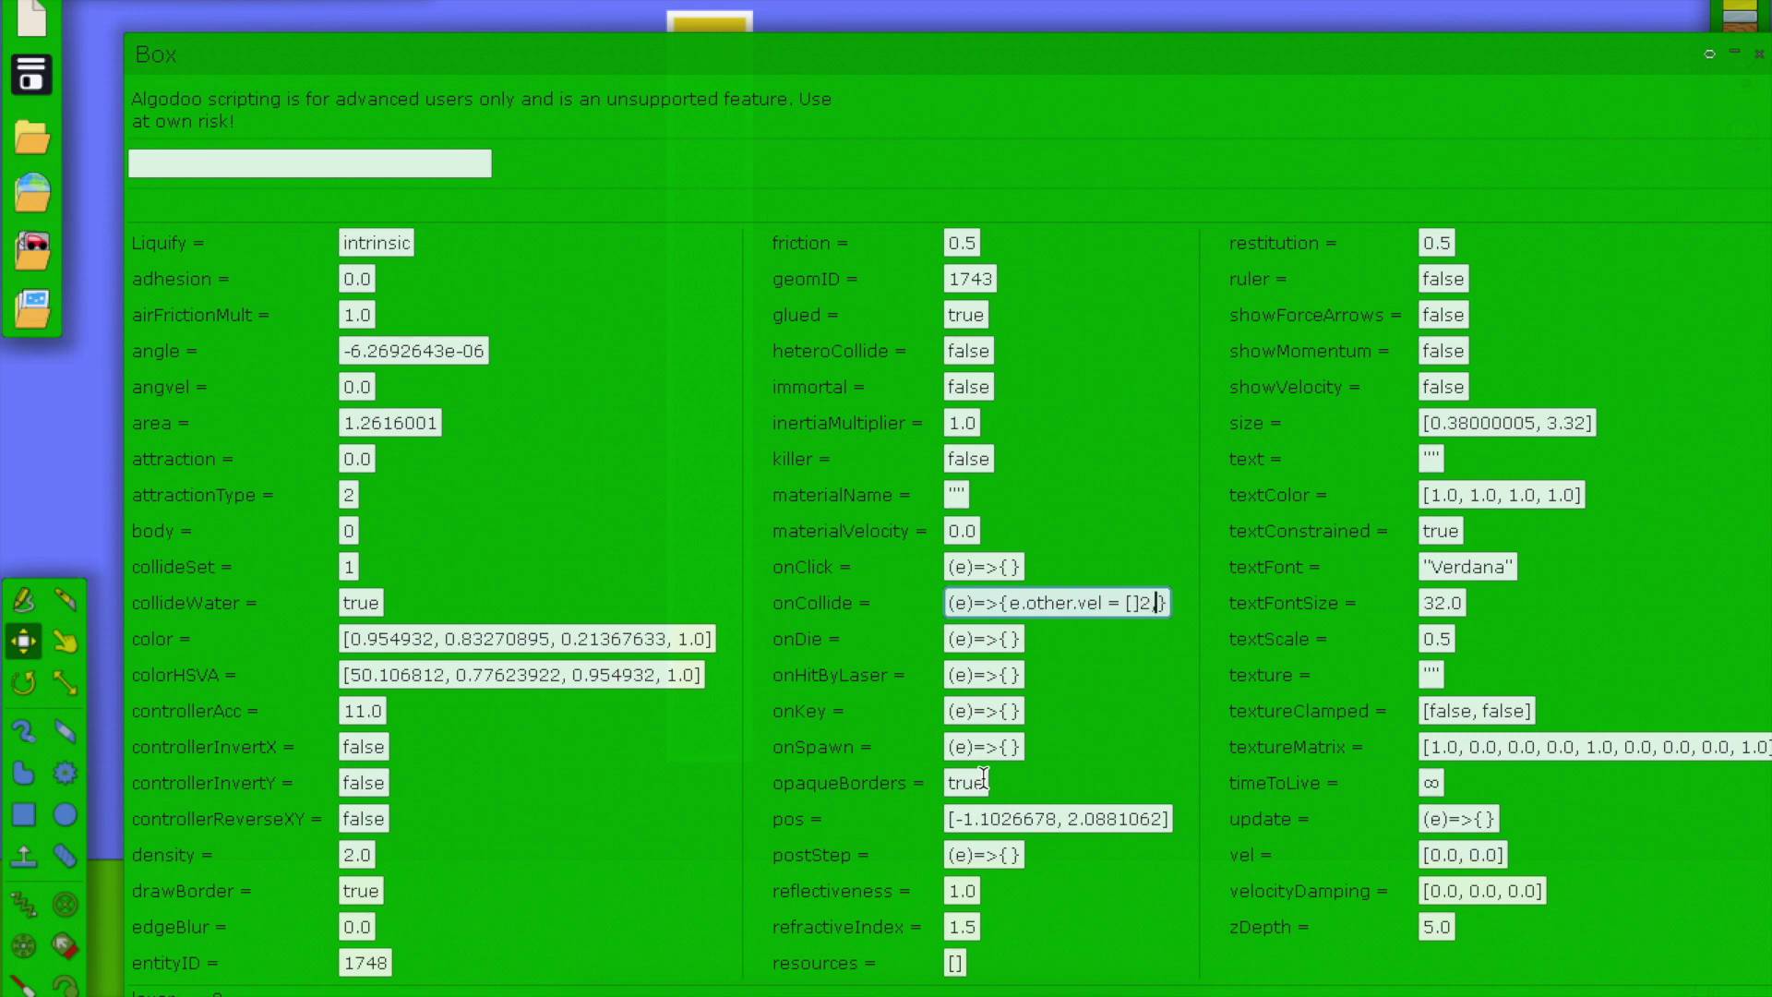
{"action": "type", "text": ",4"}
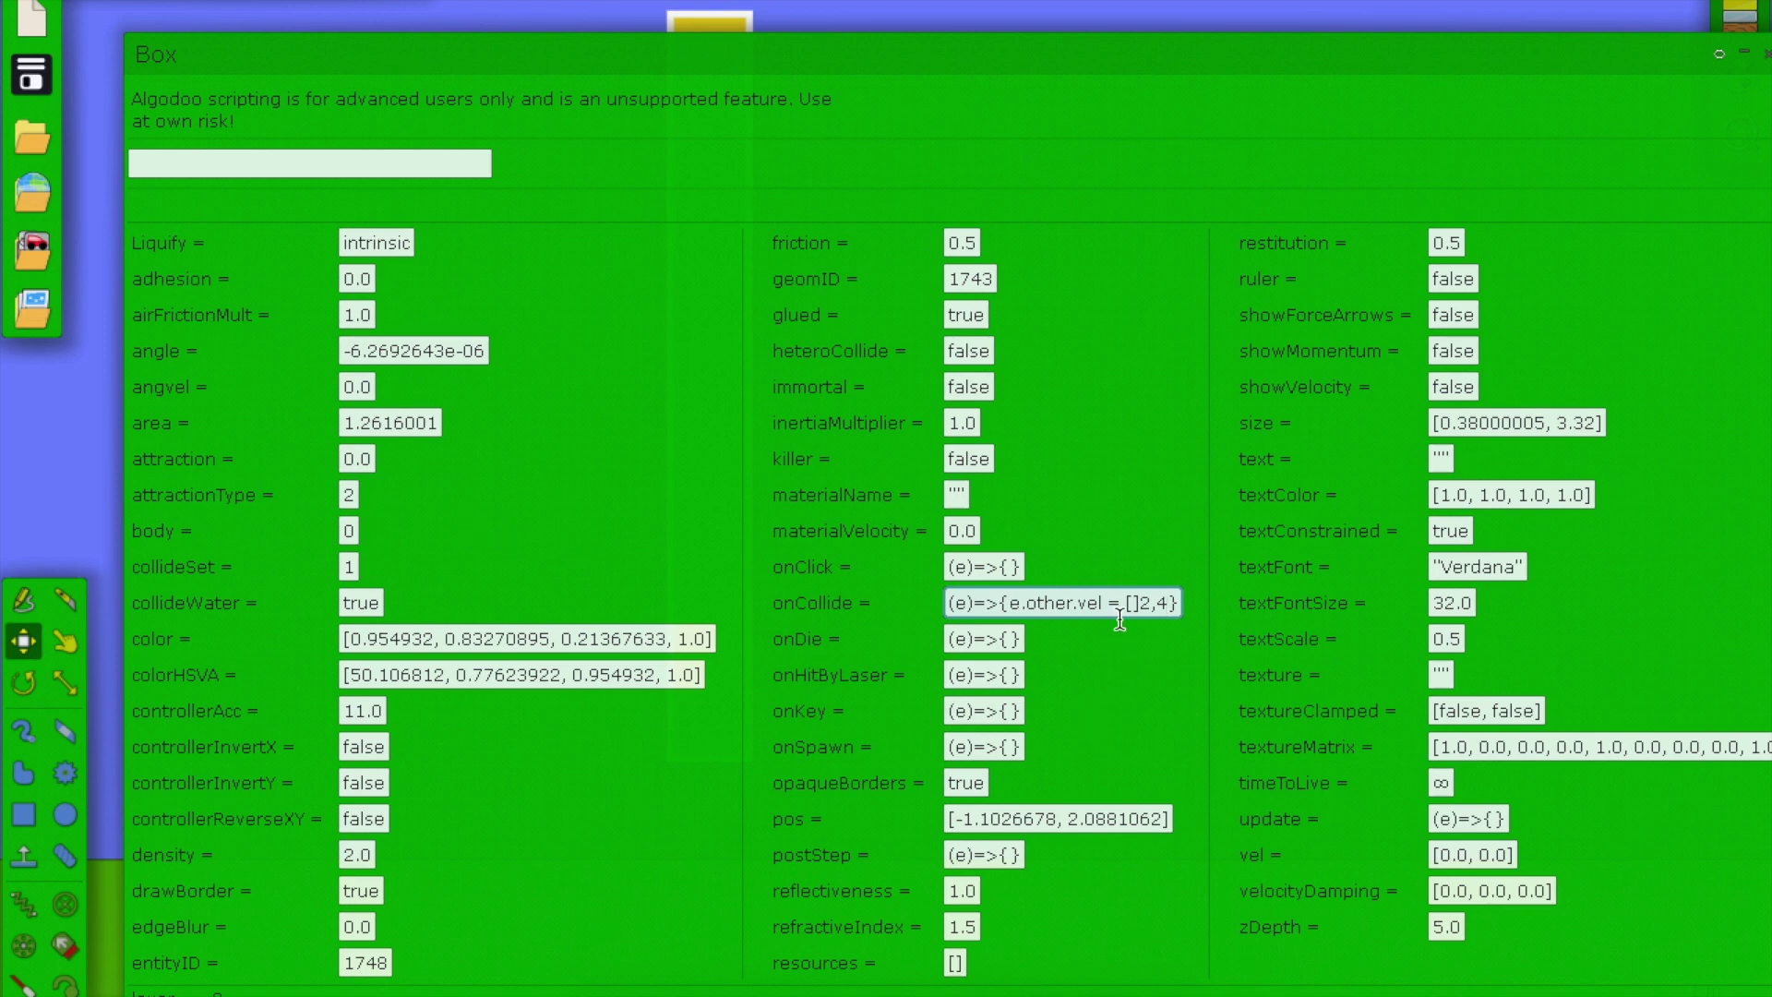
{"action": "key", "text": "BackSpace"}
{"action": "key", "text": "BackSpace"}
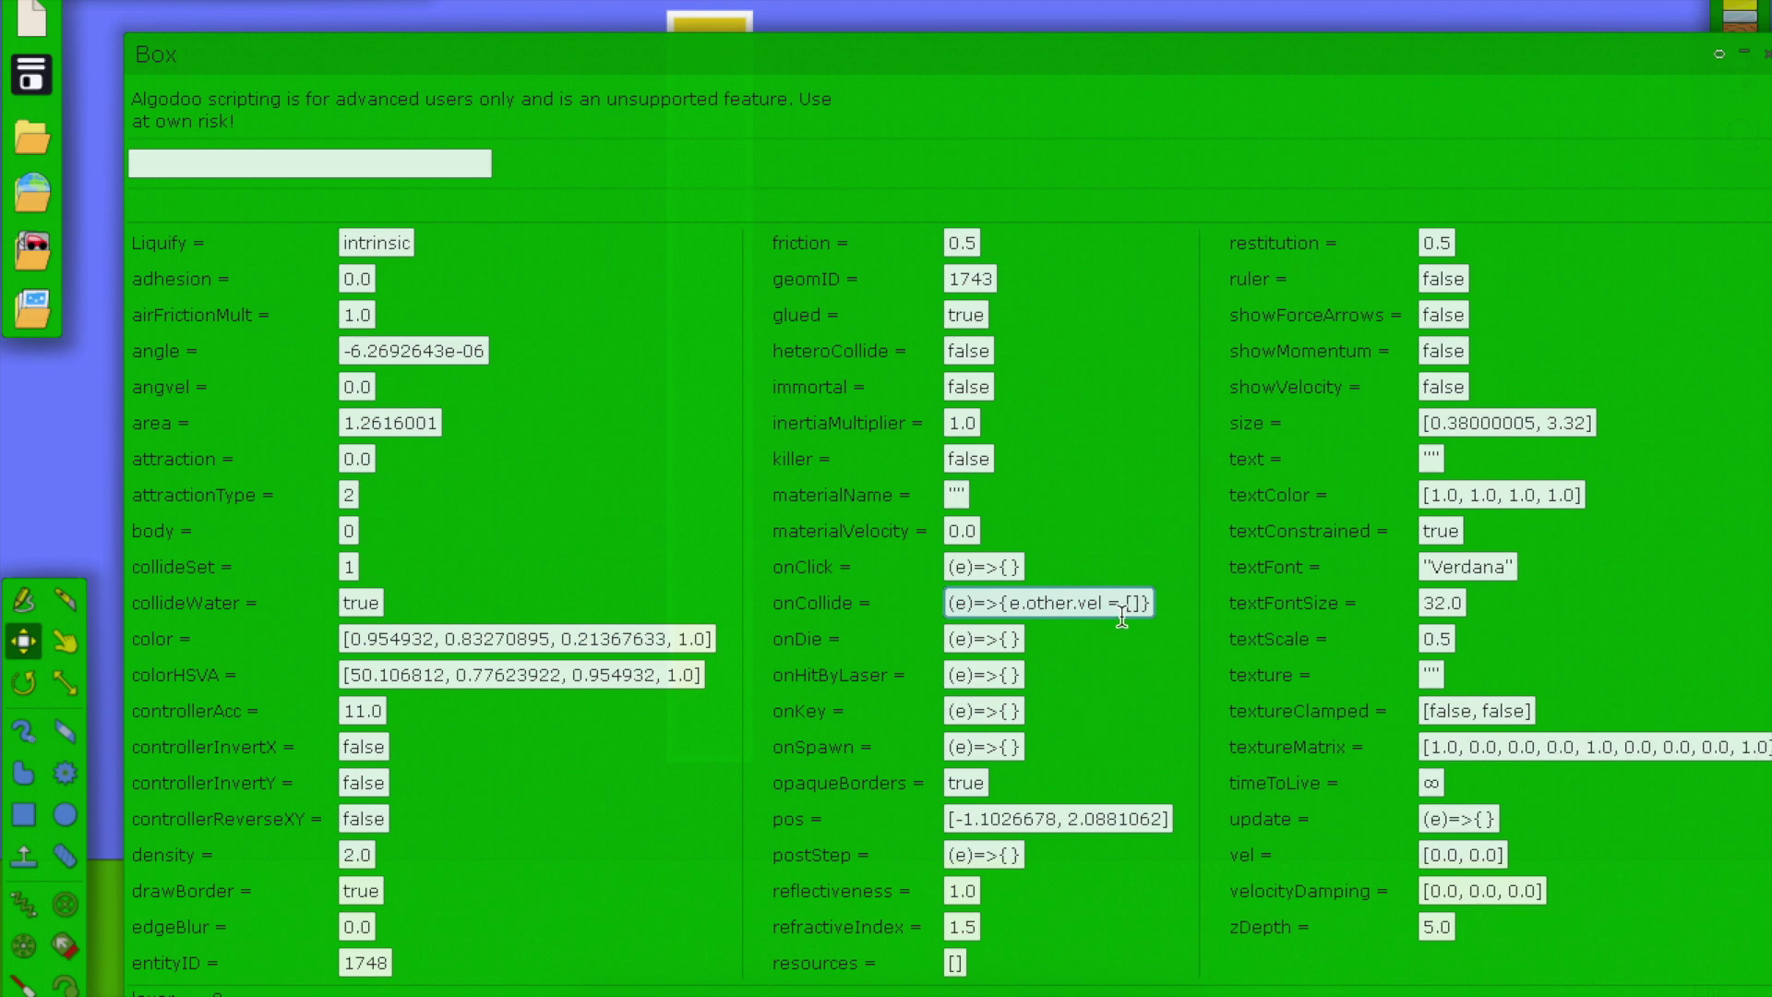
{"action": "type", "text": "2,4"}
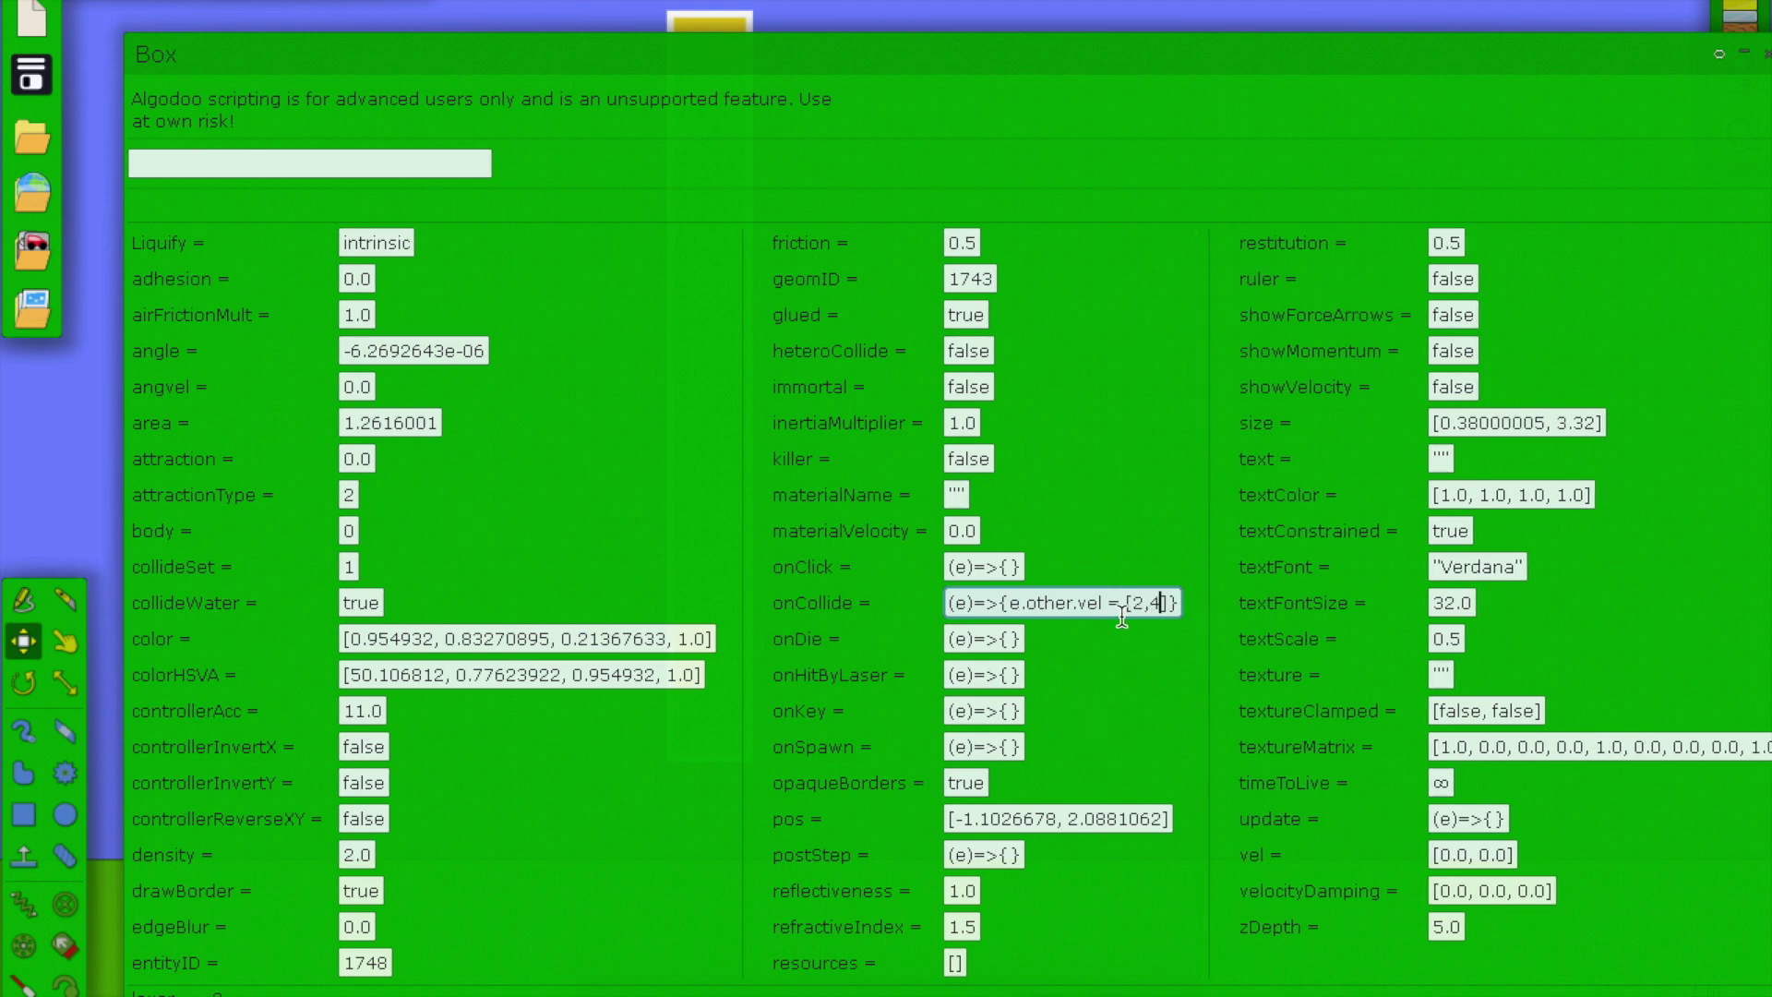
{"action": "key", "text": "Return"}
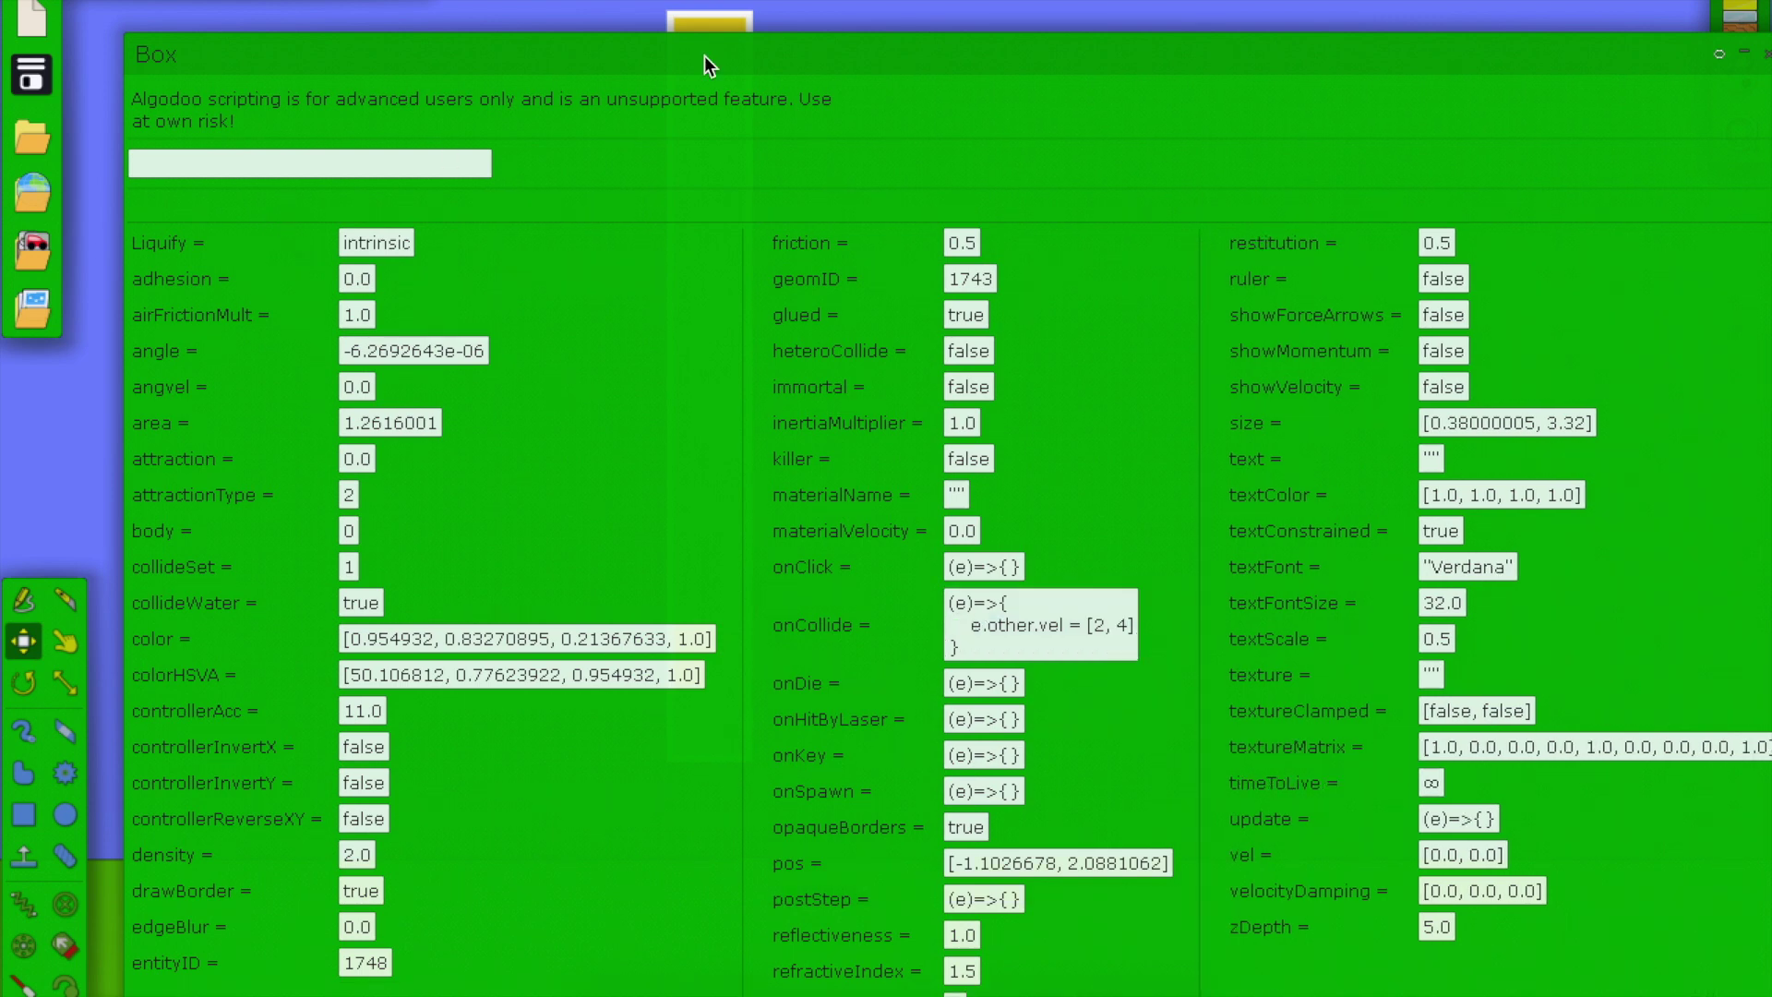
{"action": "left_click", "coordinate": [1762, 59]}
- Test the yellow box's collision script by throwing a temporary small circle at it, and delete the circle
{"action": "left_click", "coordinate": [64, 816]}
{"action": "left_click_drag", "start_coordinate": [910, 537], "coordinate": [906, 557]}
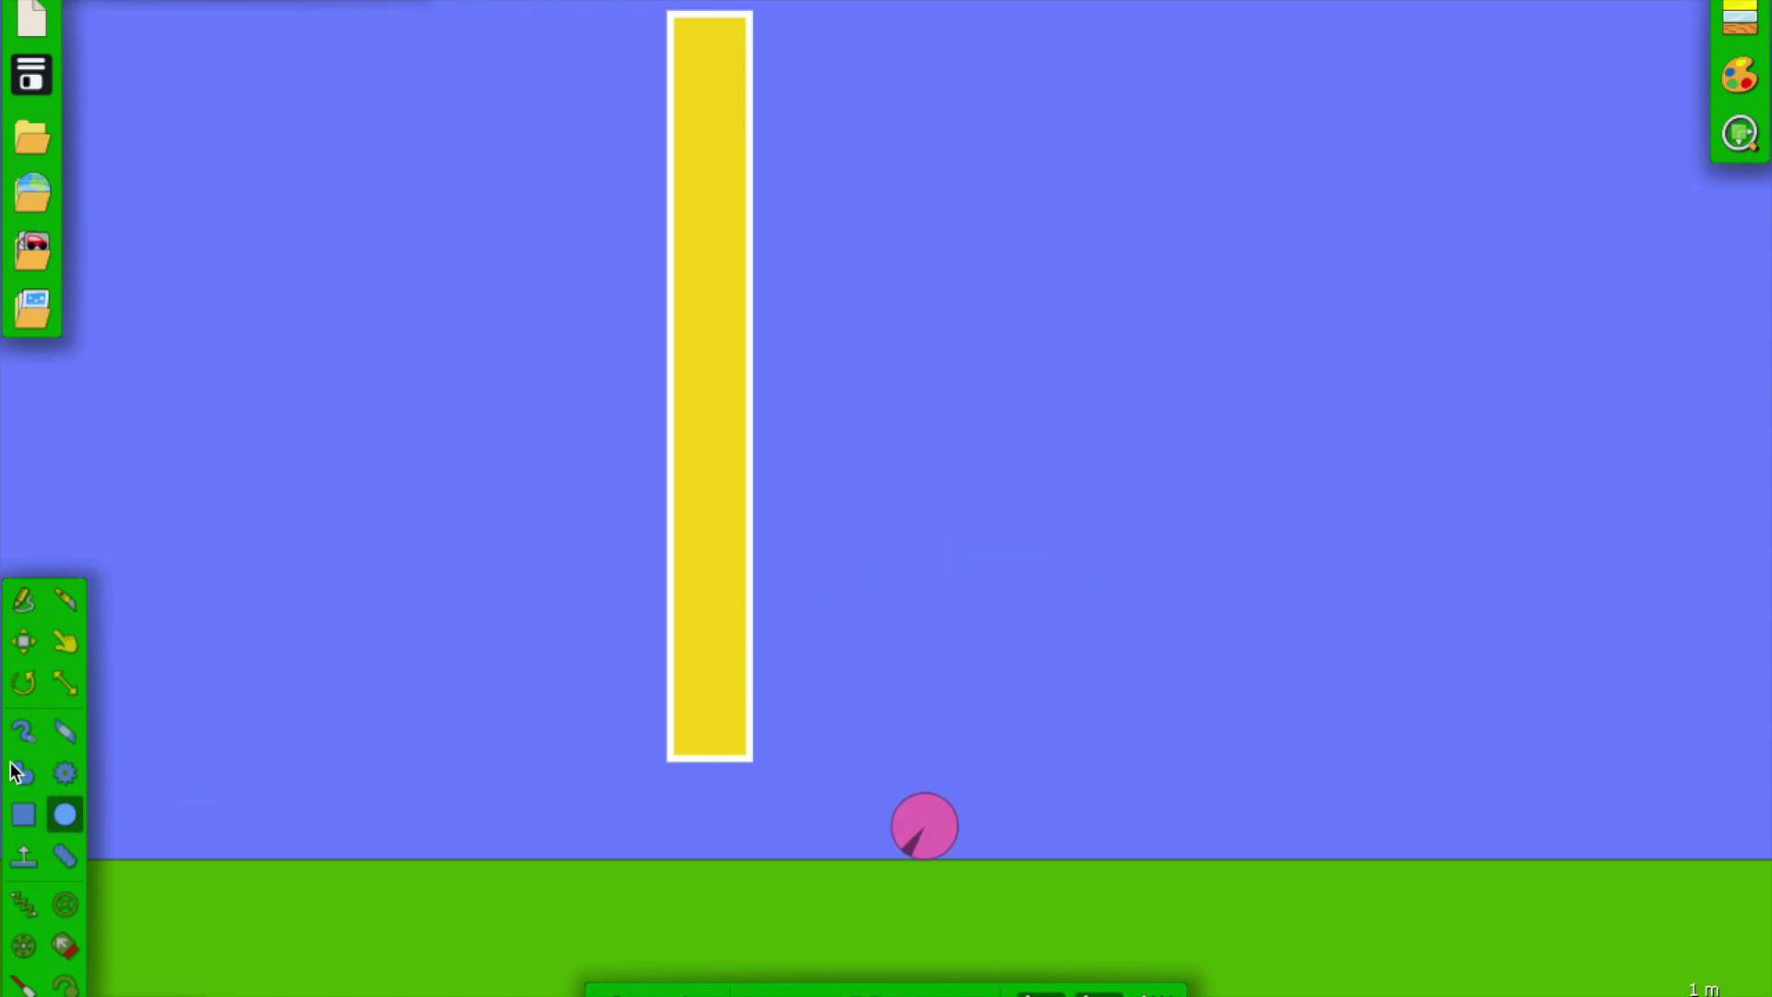
{"action": "left_click", "coordinate": [65, 640]}
{"action": "left_click_drag", "start_coordinate": [932, 829], "coordinate": [795, 612]}
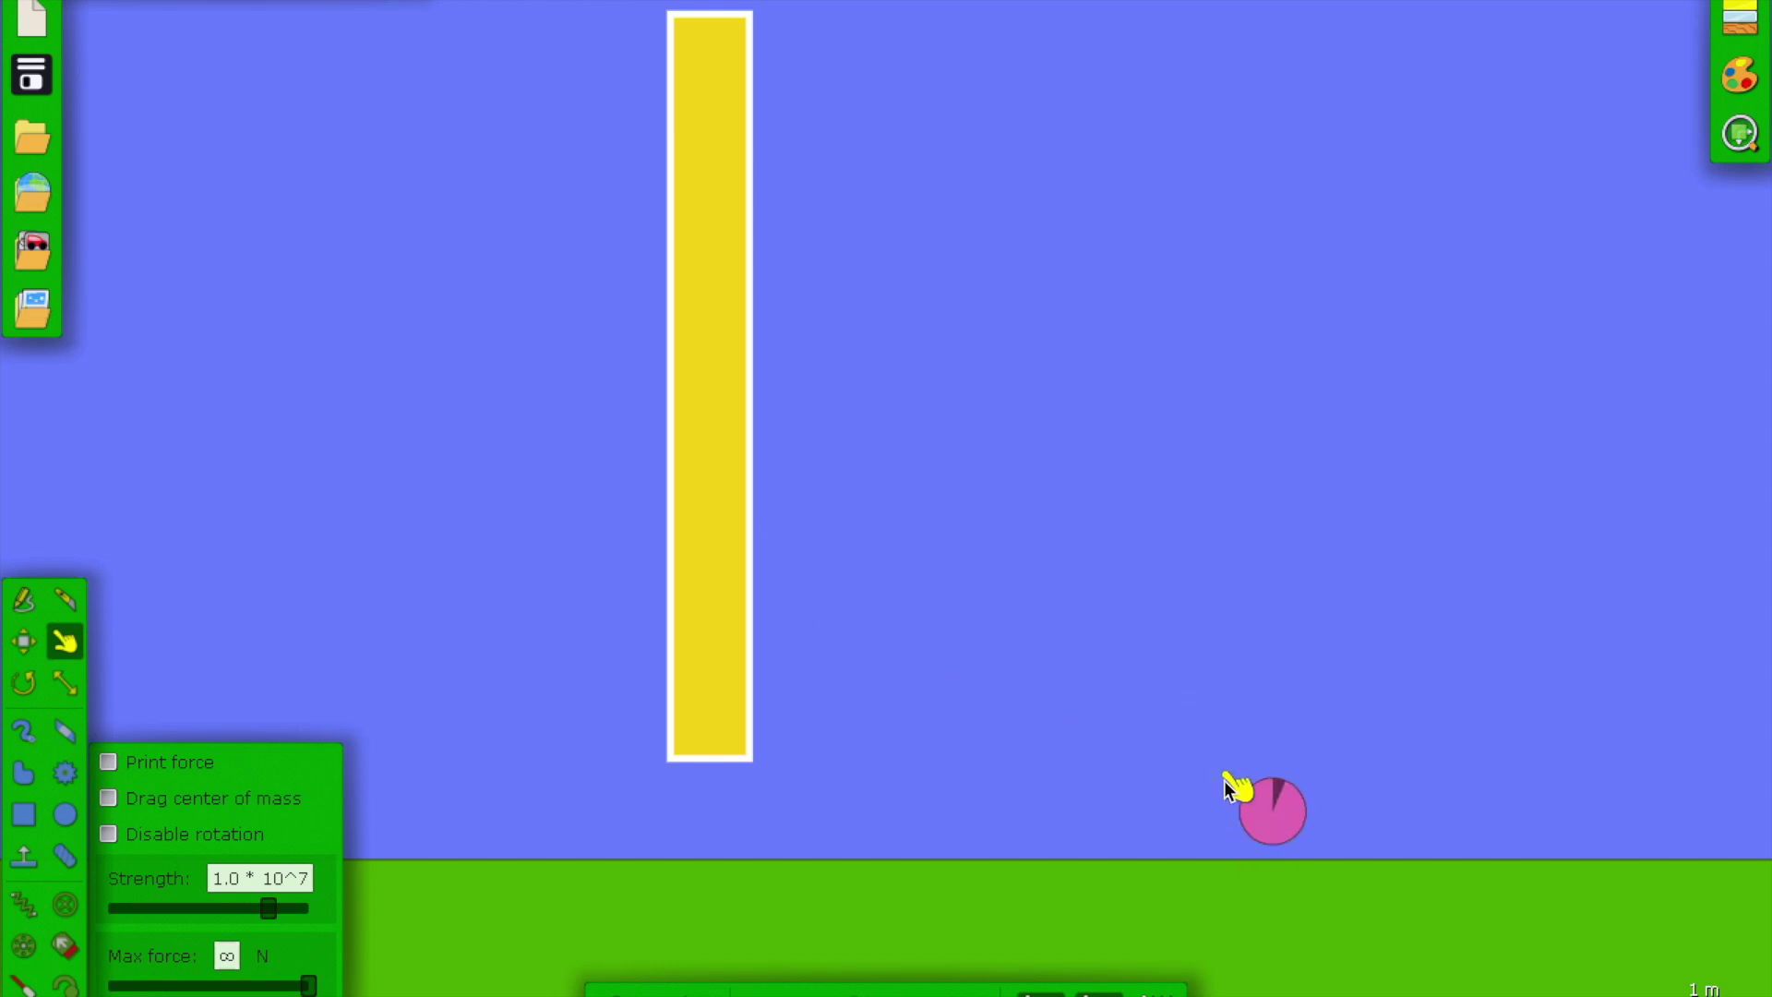
{"action": "left_click", "coordinate": [1257, 809]}
{"action": "key", "text": "Delete"}
- Clone the tall yellow box and place the copy parallel to it on its right, leaving a gap between them
{"action": "left_click", "coordinate": [24, 640]}
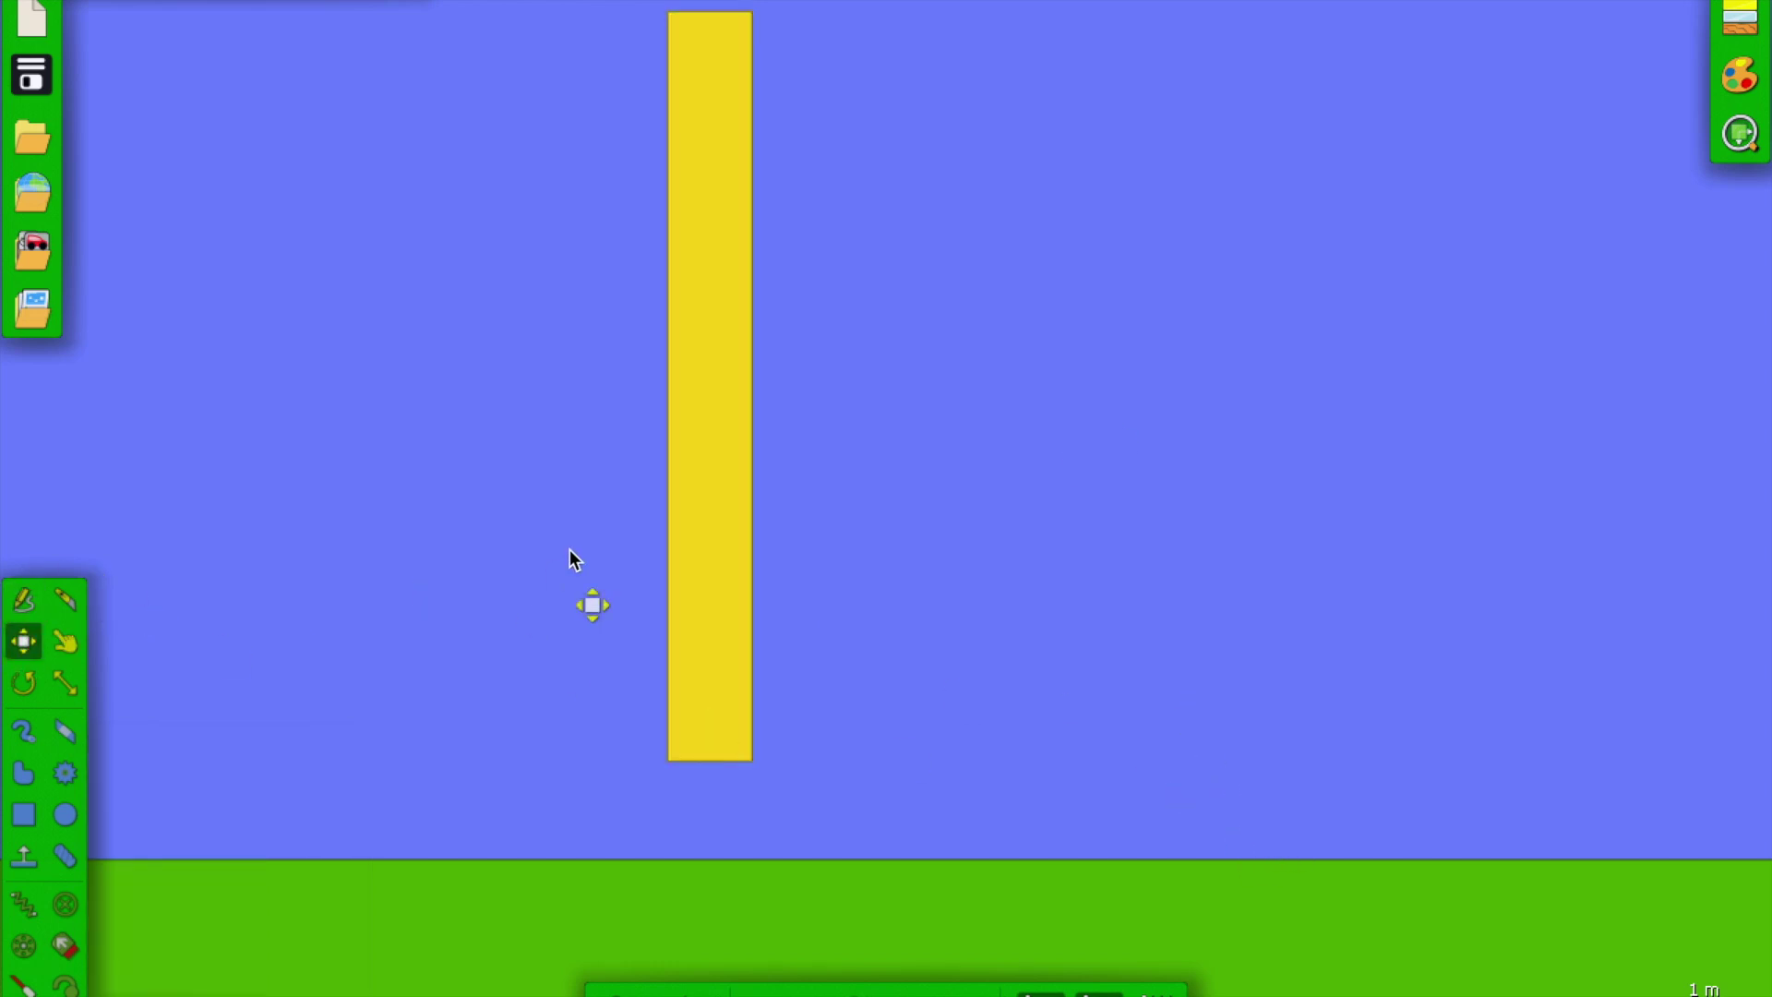
{"action": "right_click", "coordinate": [705, 494]}
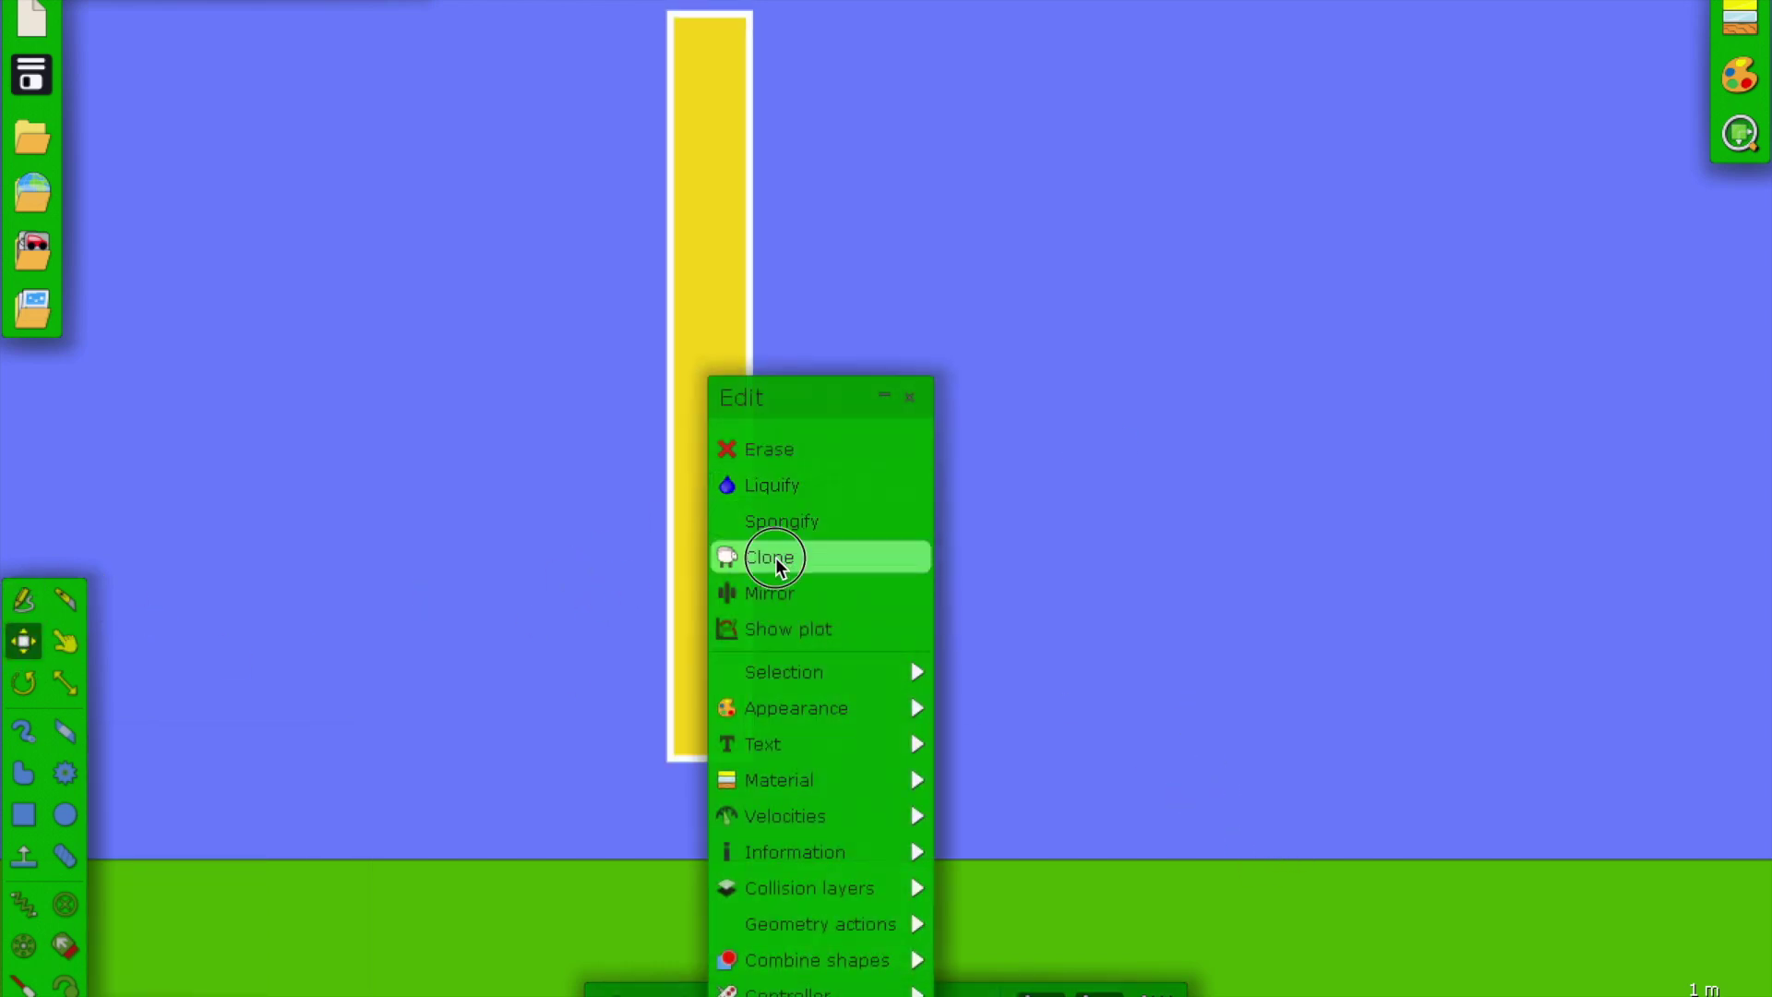
{"action": "left_click", "coordinate": [775, 562]}
{"action": "left_click_drag", "start_coordinate": [839, 479], "coordinate": [1022, 485]}
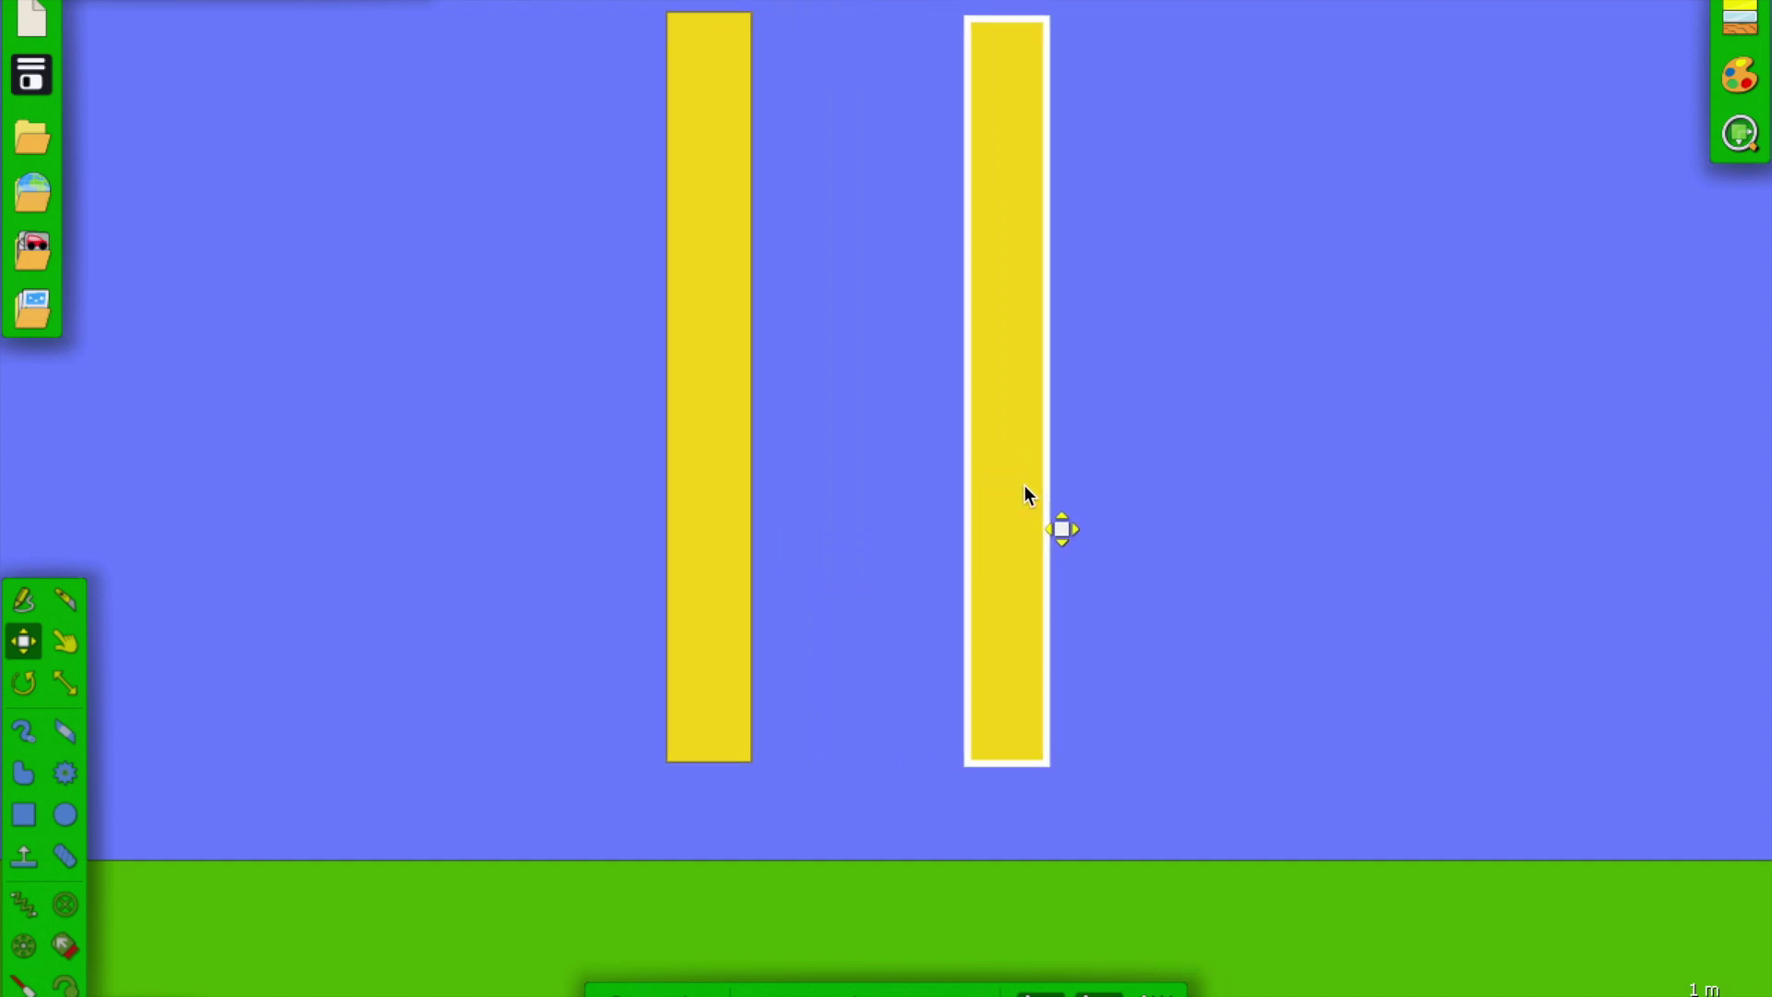
- Change the cloned box's onCollide script to e.other.vel = [-2, 4]
{"action": "right_click", "coordinate": [1022, 484]}
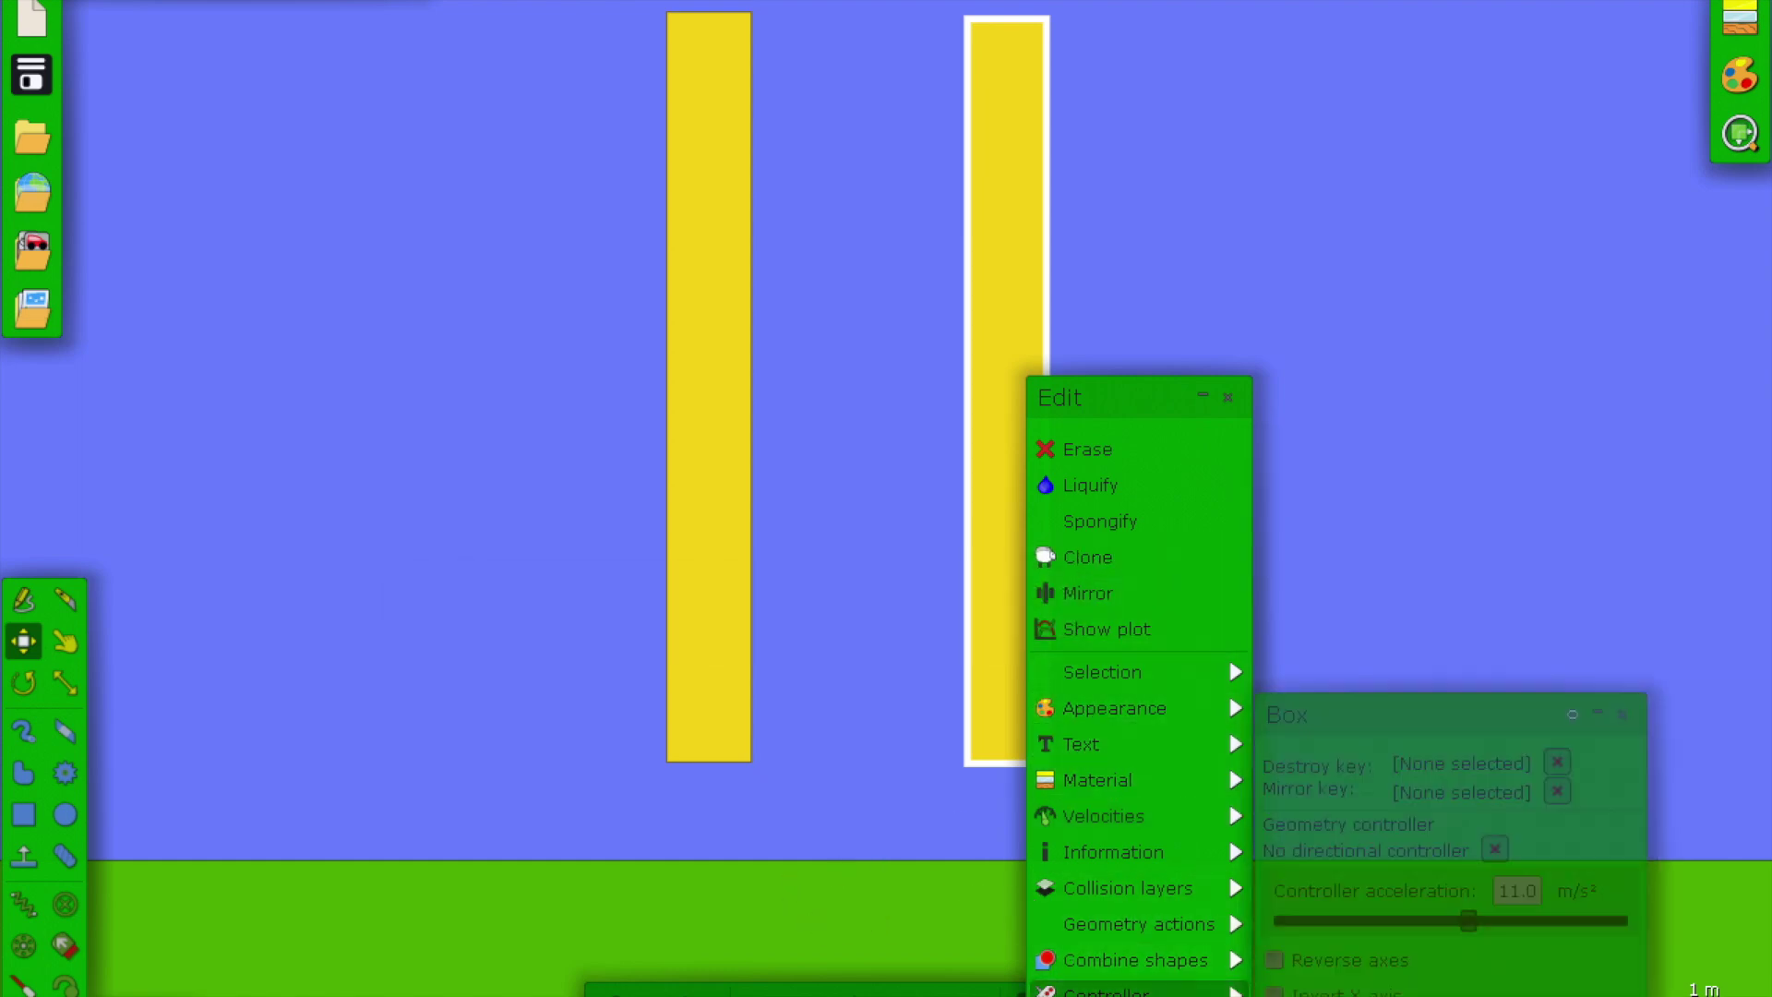
{"action": "mouse_move", "coordinate": [1084, 996]}
{"action": "left_click_drag", "start_coordinate": [509, 58], "coordinate": [1116, 57]}
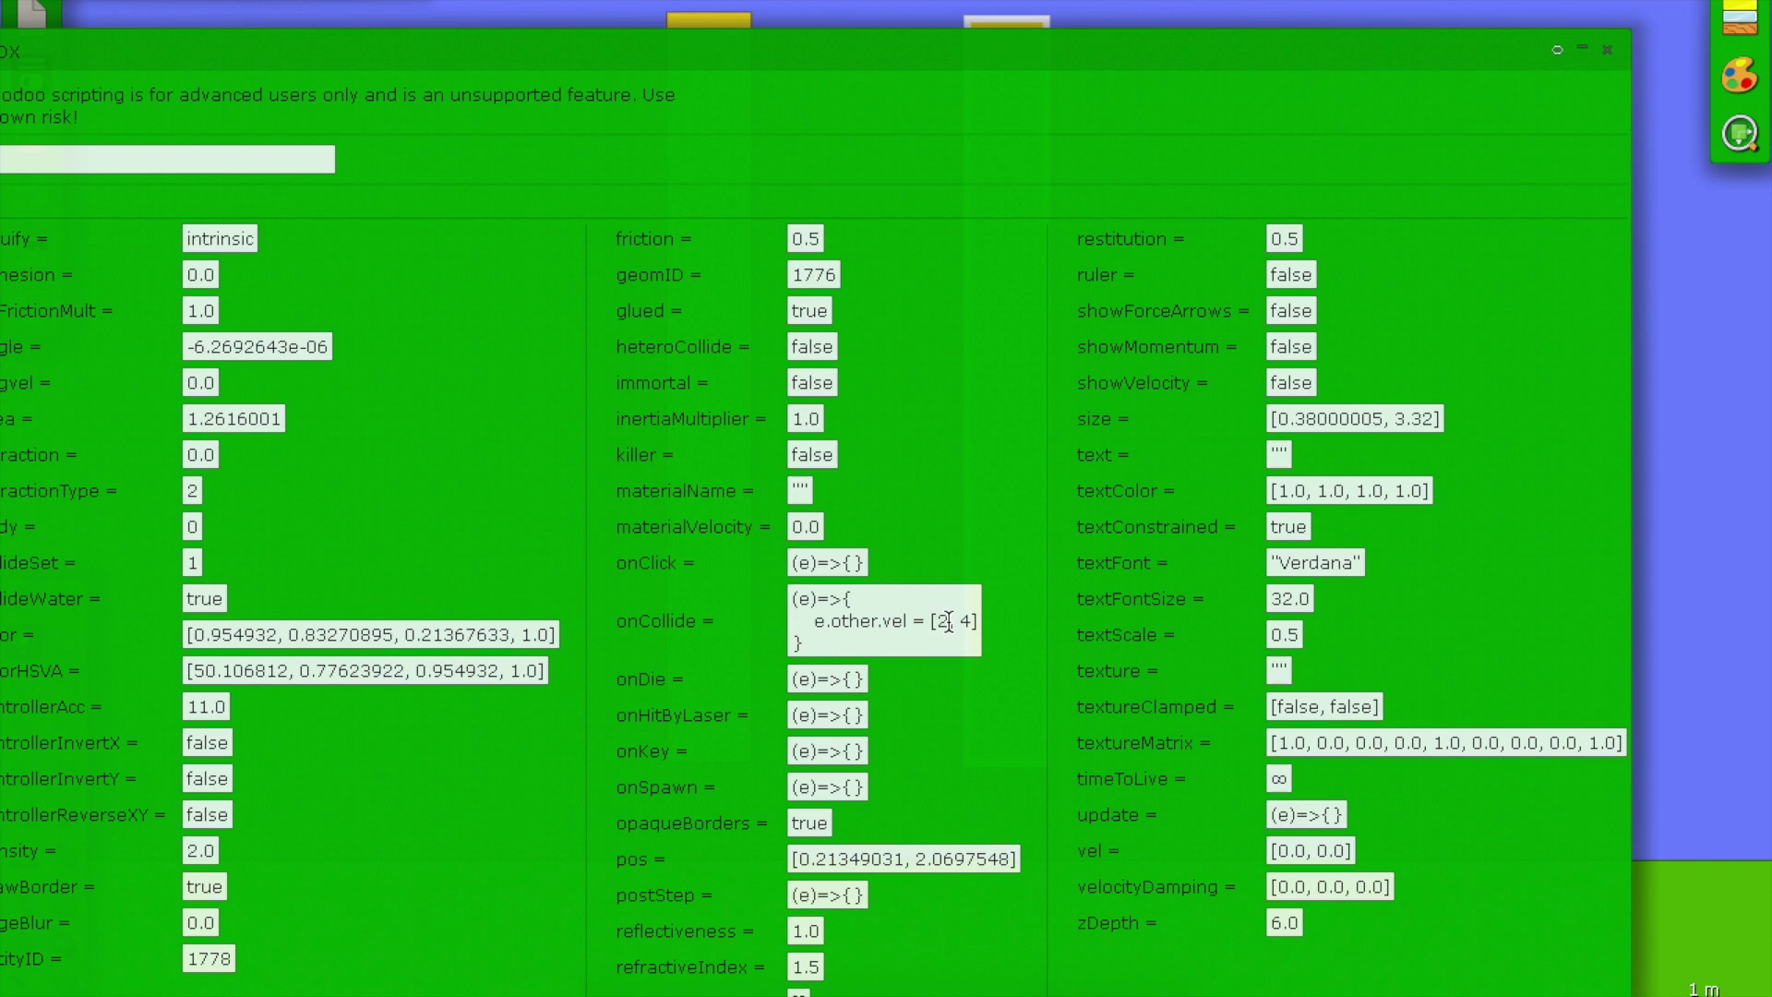
{"action": "left_click", "coordinate": [937, 622]}
{"action": "type", "text": "-"}
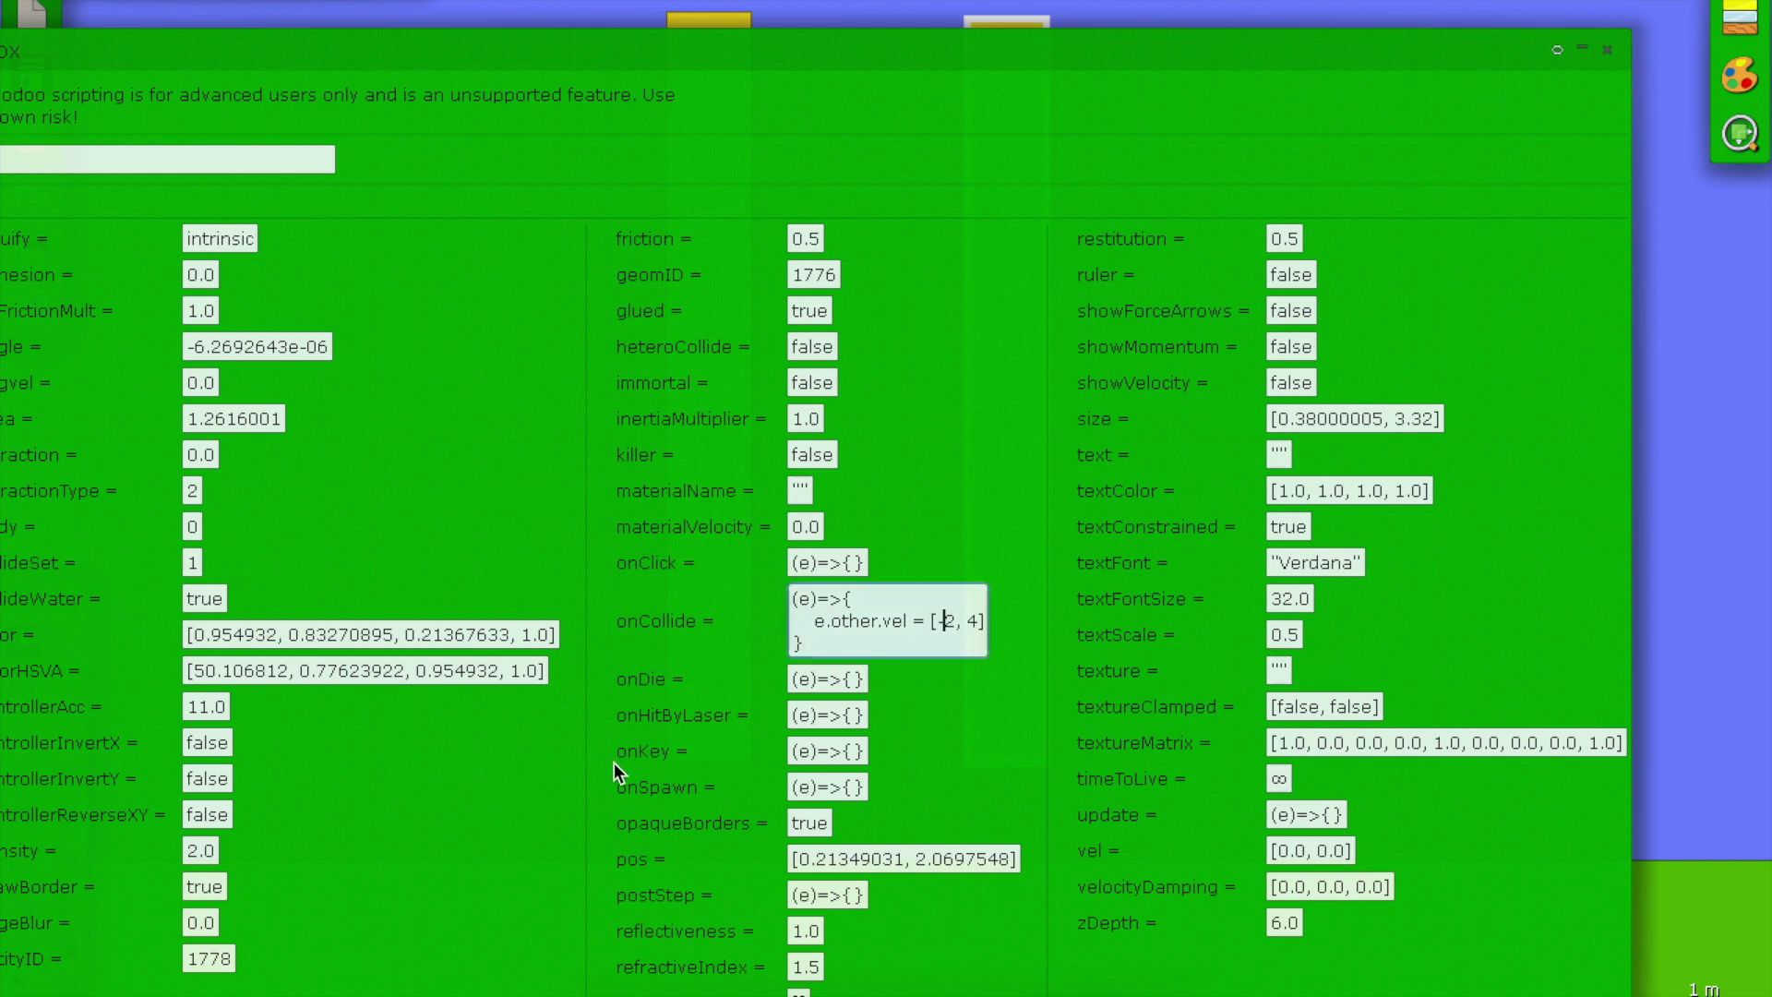
{"action": "left_click_drag", "start_coordinate": [240, 65], "coordinate": [507, 71]}
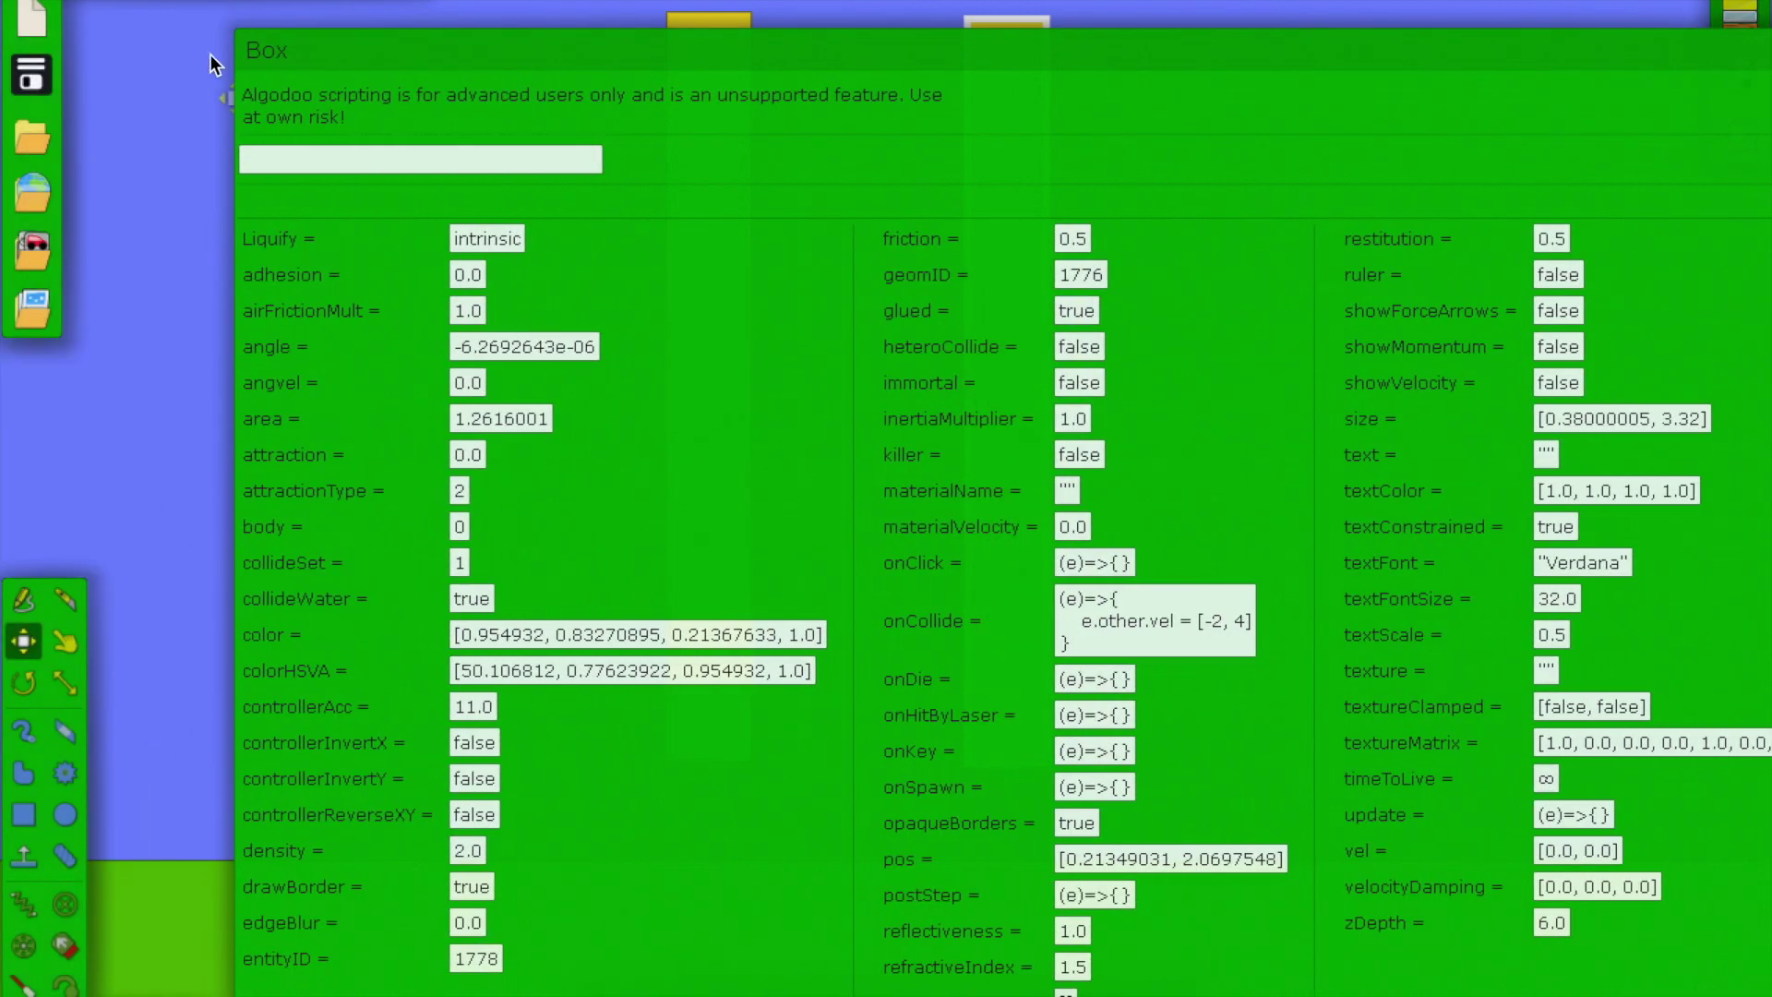
{"action": "left_click_drag", "start_coordinate": [1433, 61], "coordinate": [1141, 62]}
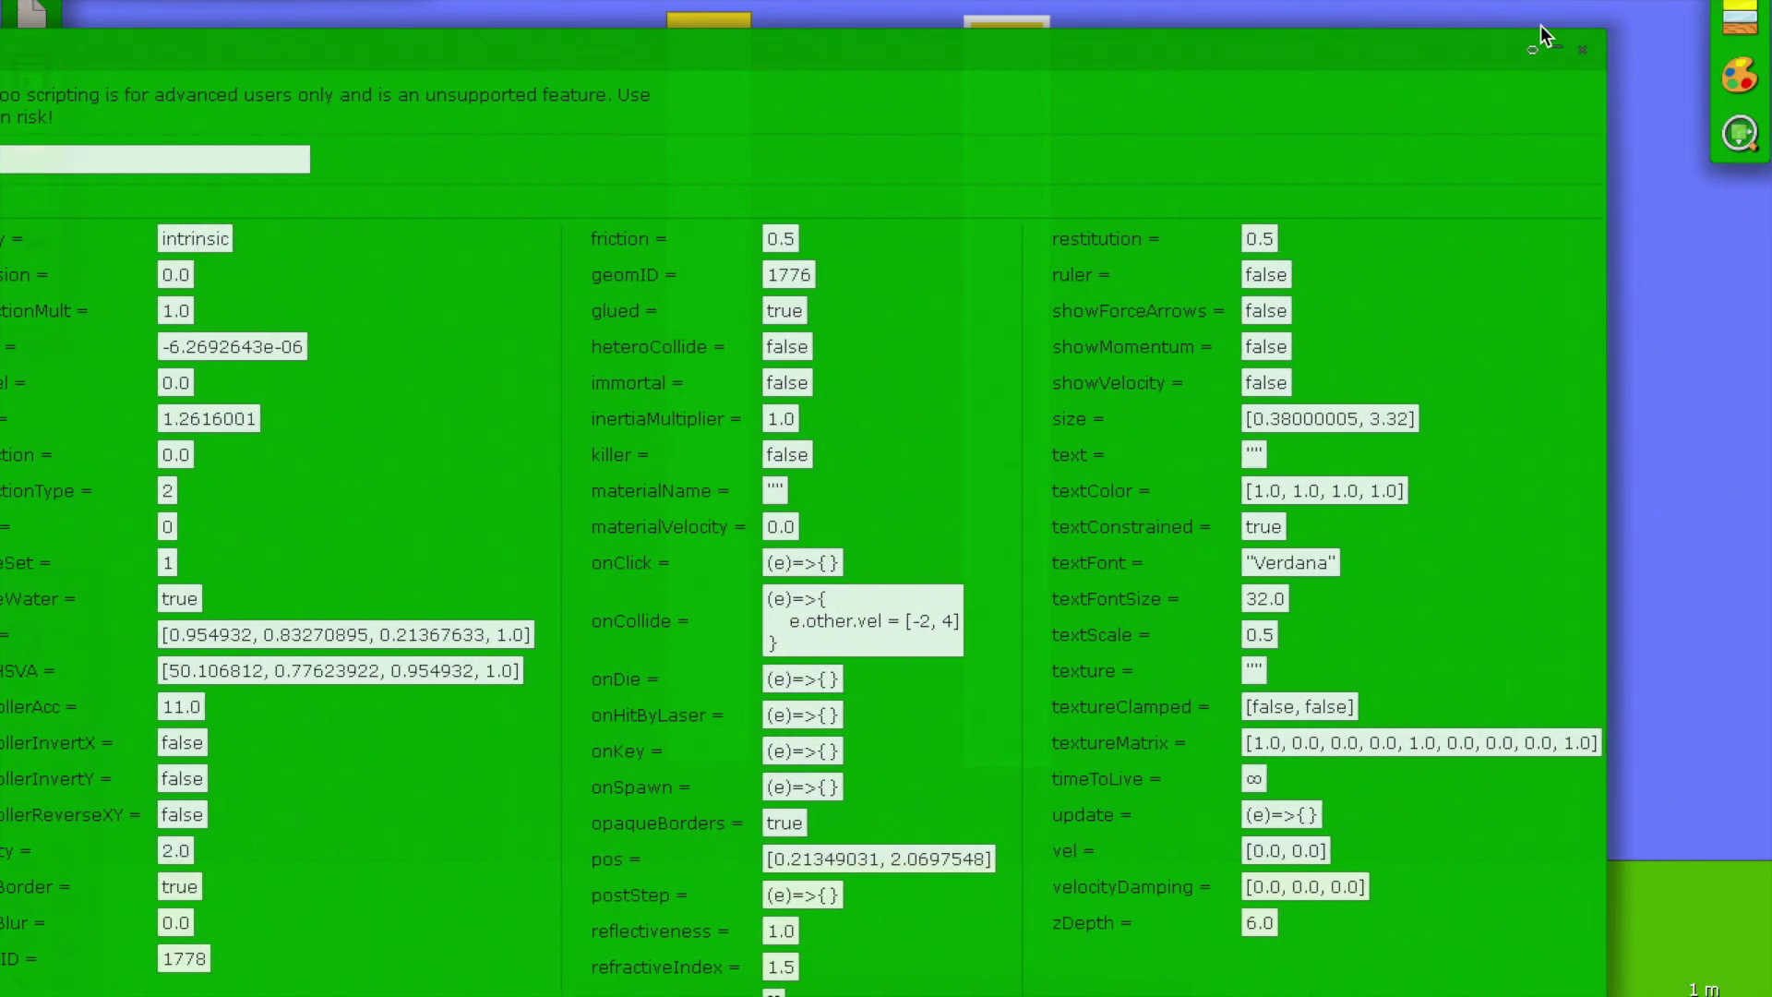
{"action": "left_click", "coordinate": [1588, 50]}
- Draw a small circle between the two yellow boxes and, with the simulation running, throw it against the right box
{"action": "left_click", "coordinate": [66, 816]}
{"action": "left_click_drag", "start_coordinate": [834, 621], "coordinate": [839, 657]}
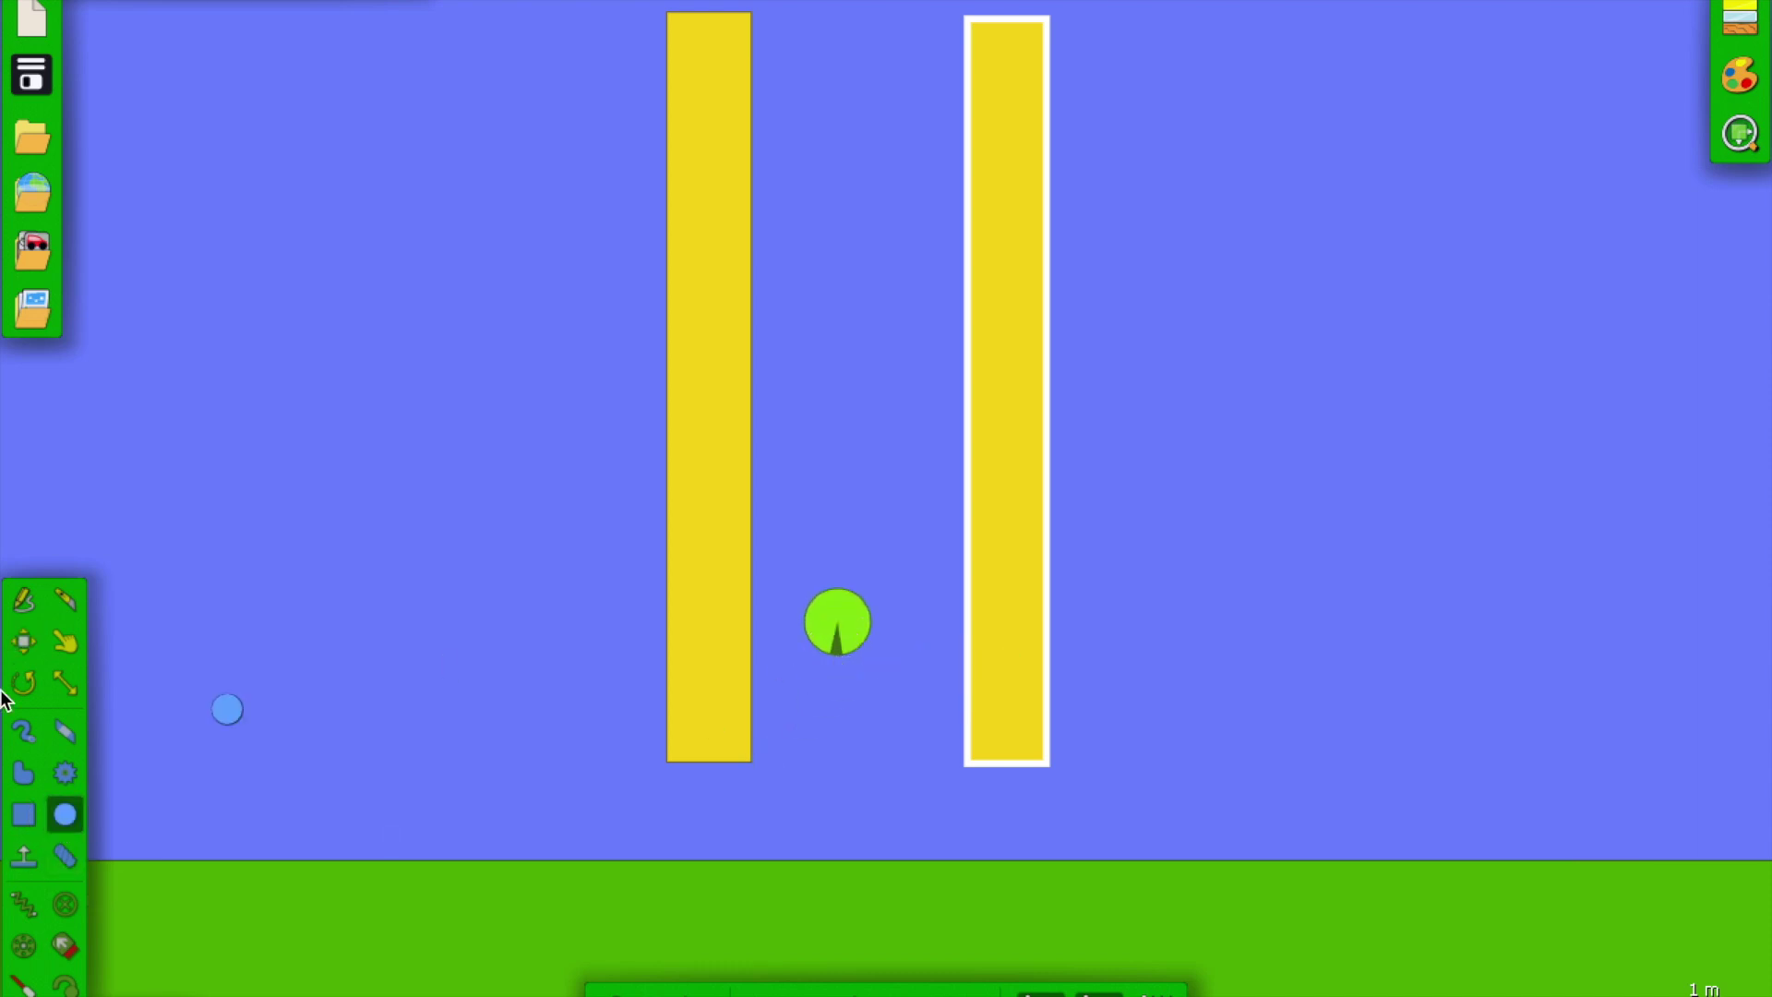
{"action": "key", "text": "space"}
{"action": "left_click", "coordinate": [21, 640]}
{"action": "left_click", "coordinate": [63, 651]}
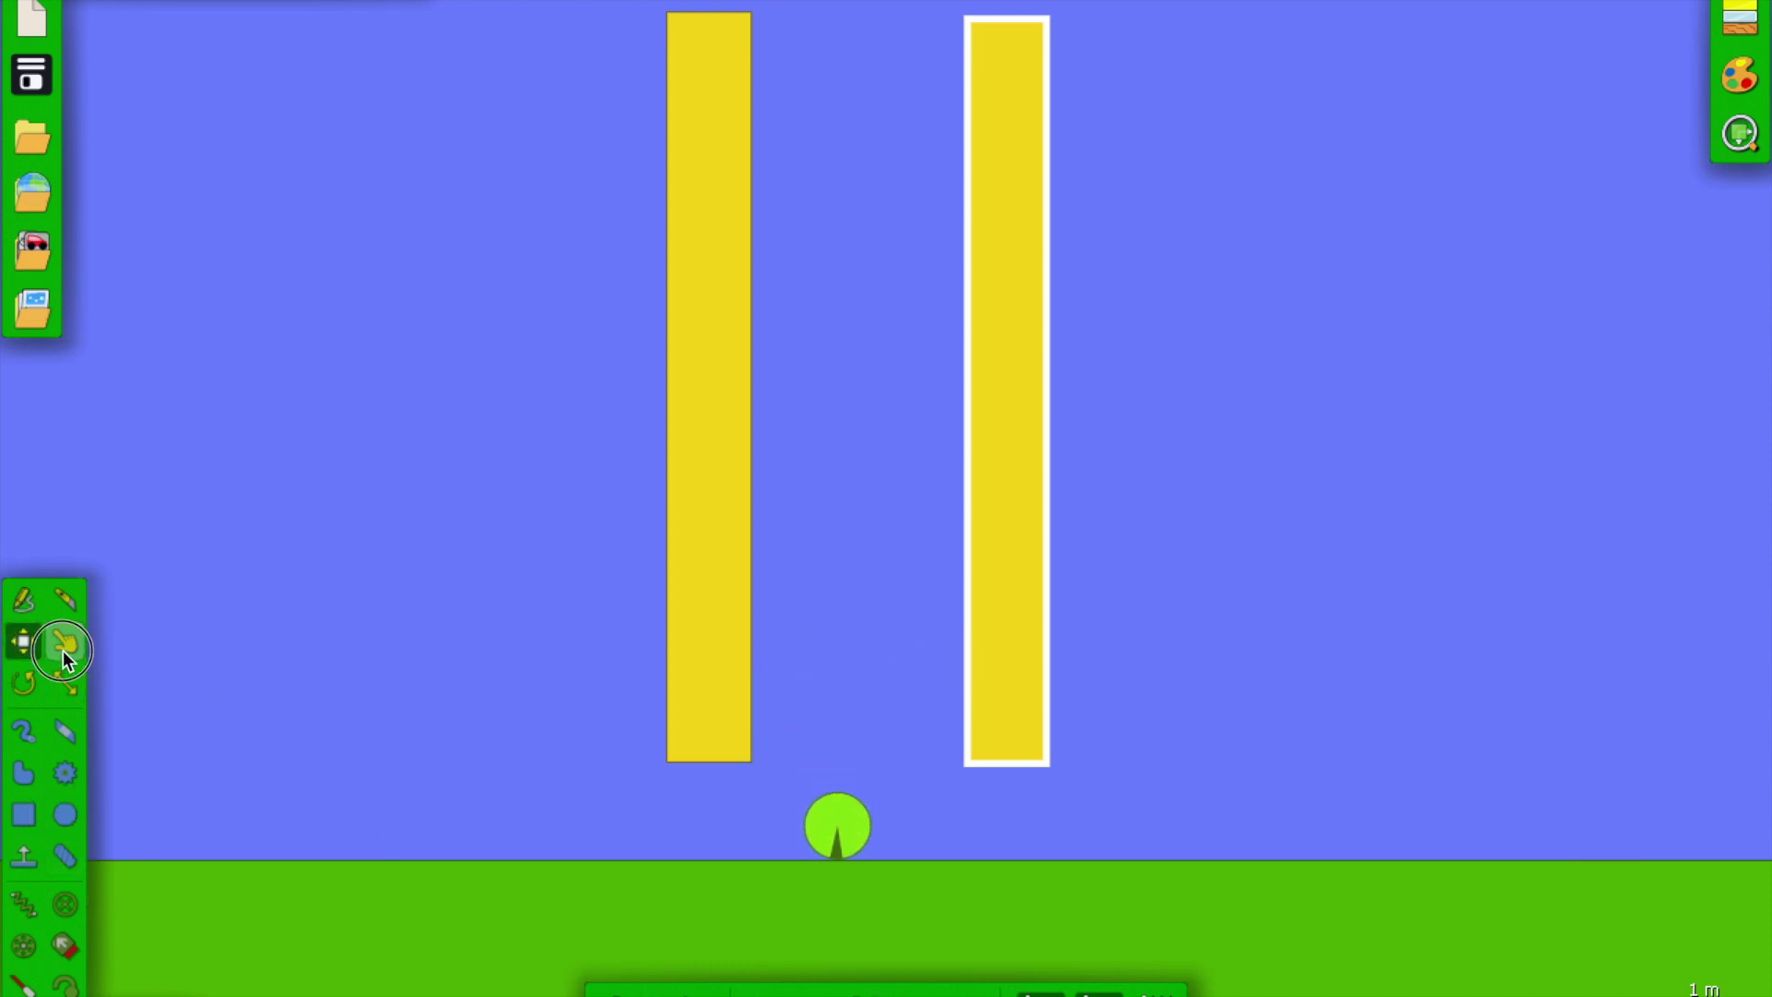
{"action": "left_click", "coordinate": [63, 646]}
{"action": "left_click_drag", "start_coordinate": [866, 819], "coordinate": [976, 718]}
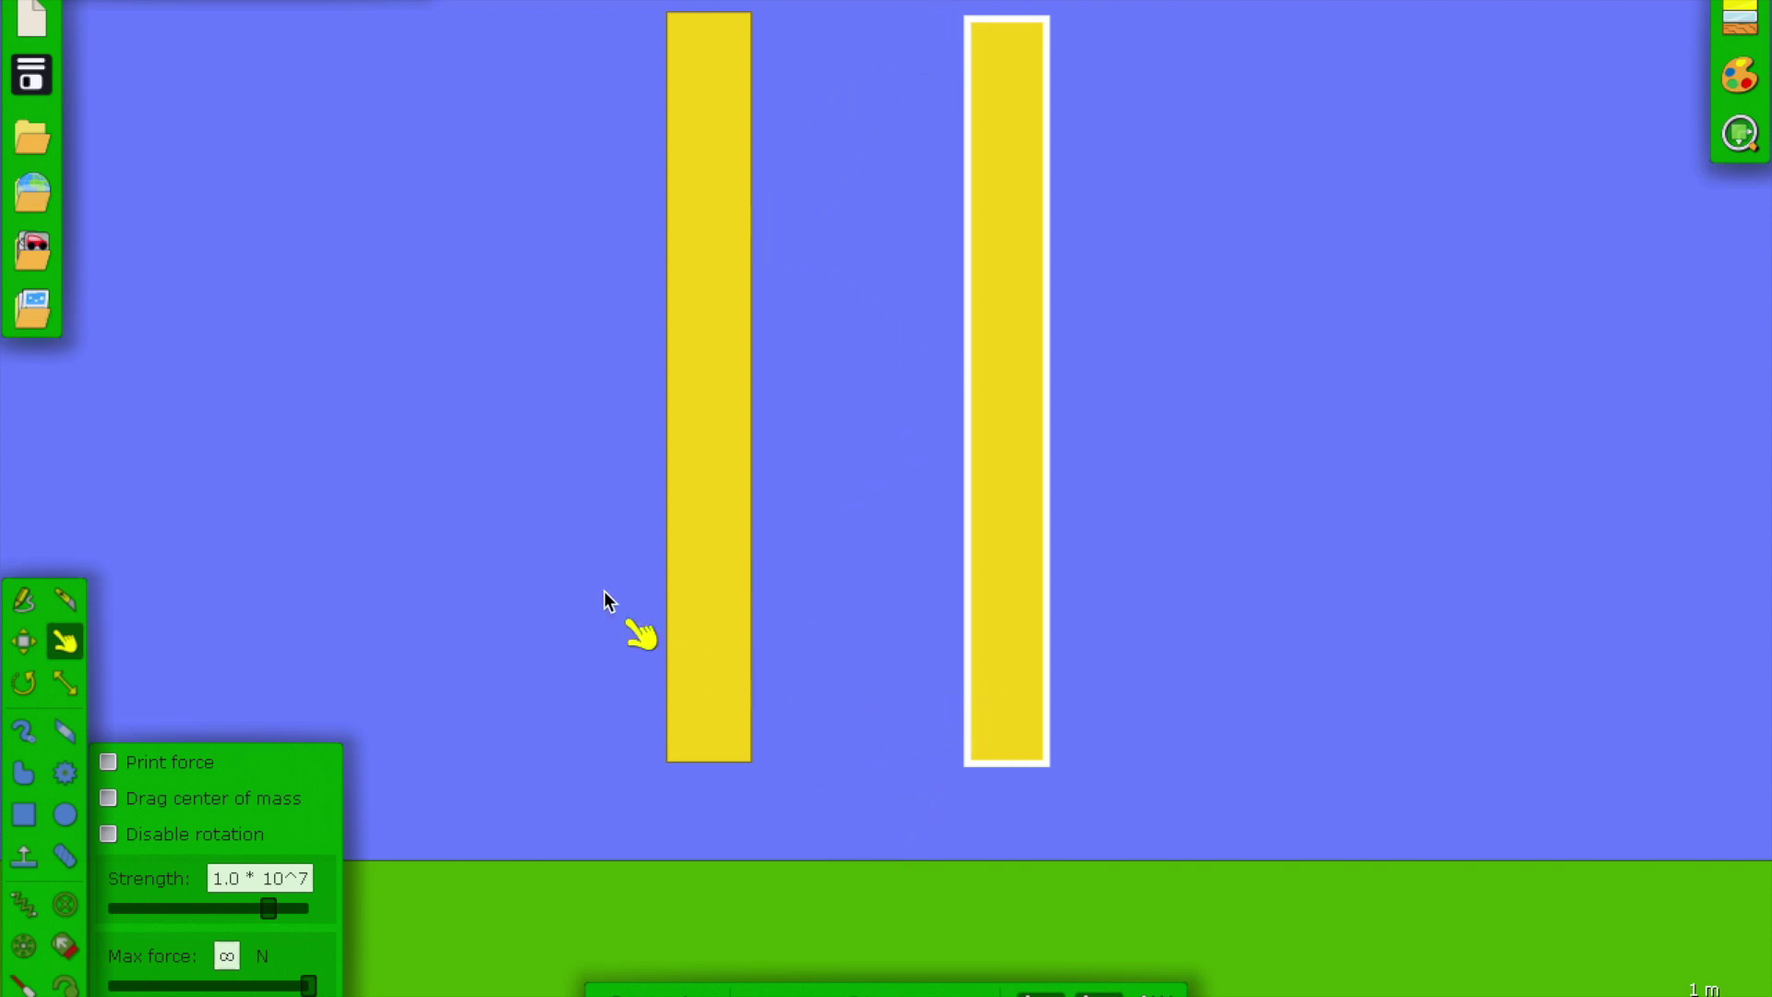
- Drag the circle back between the two yellow boxes and leave the simulation paused
{"action": "key", "text": "space"}
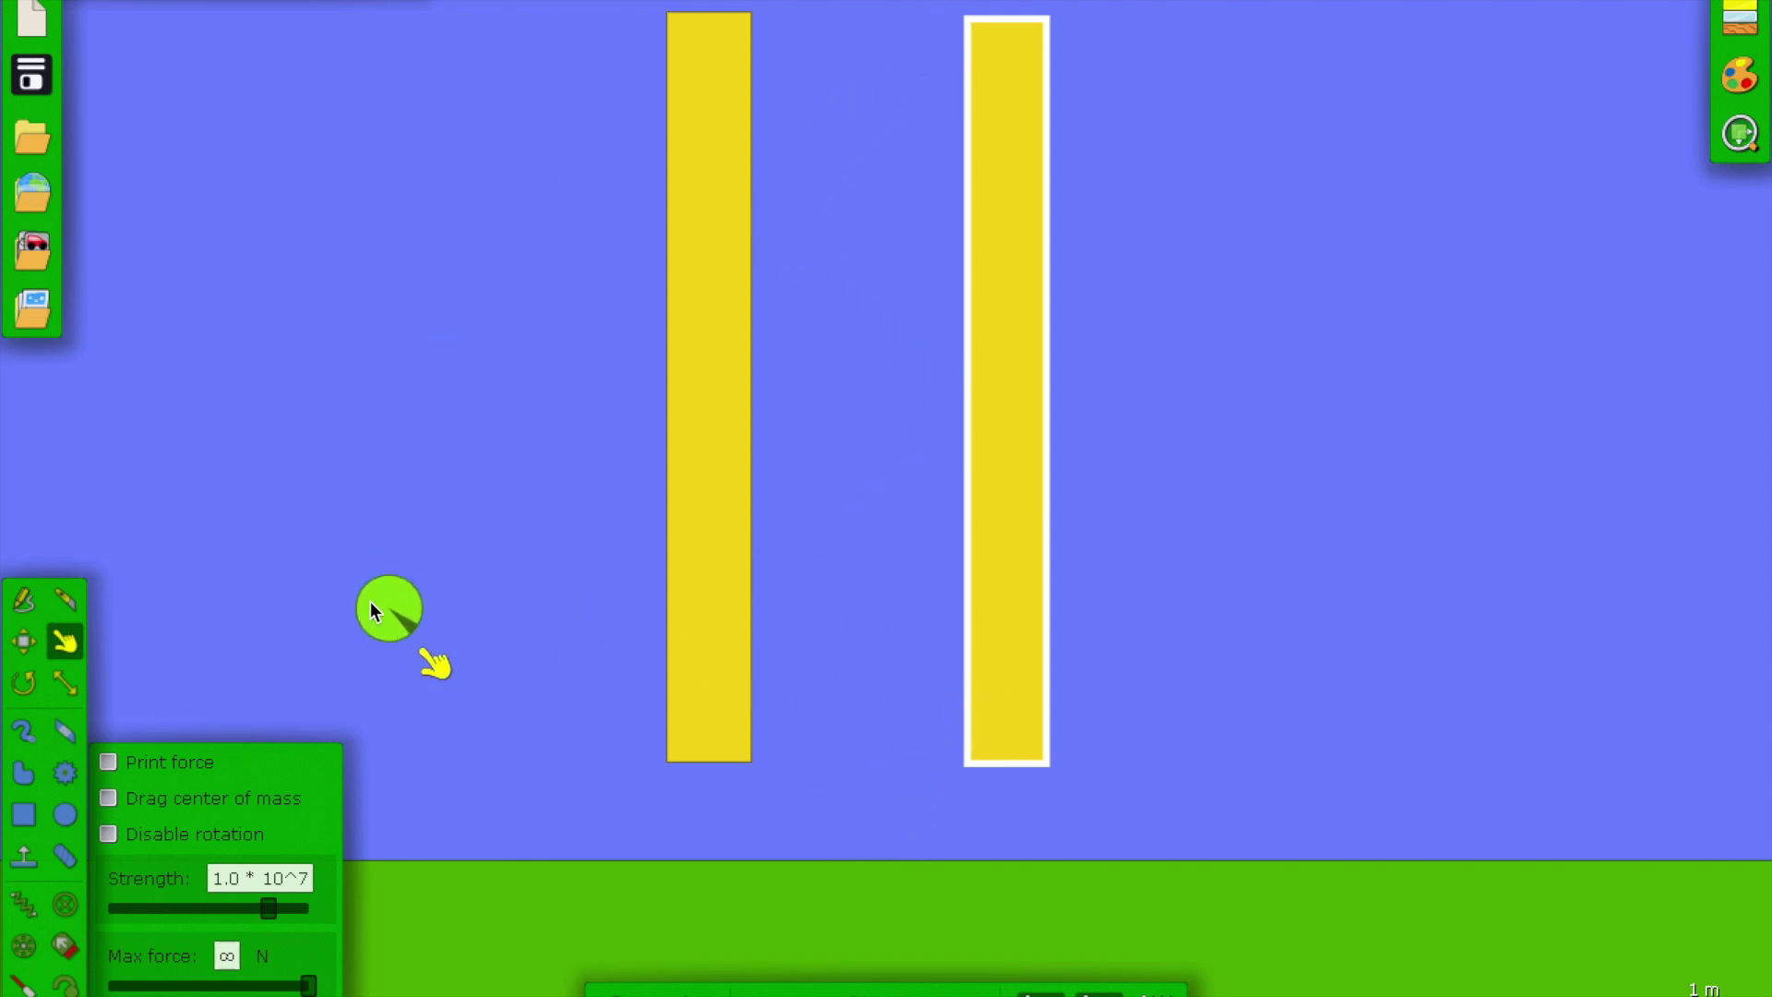
{"action": "left_click_drag", "start_coordinate": [383, 601], "coordinate": [889, 568]}
{"action": "key", "text": "space"}
{"action": "key", "text": "space"}
- Brush sloping walls on both sides of the yellow boxes with a 0.35 m brush, and join them with a stroke over the top
{"action": "left_click", "coordinate": [18, 819]}
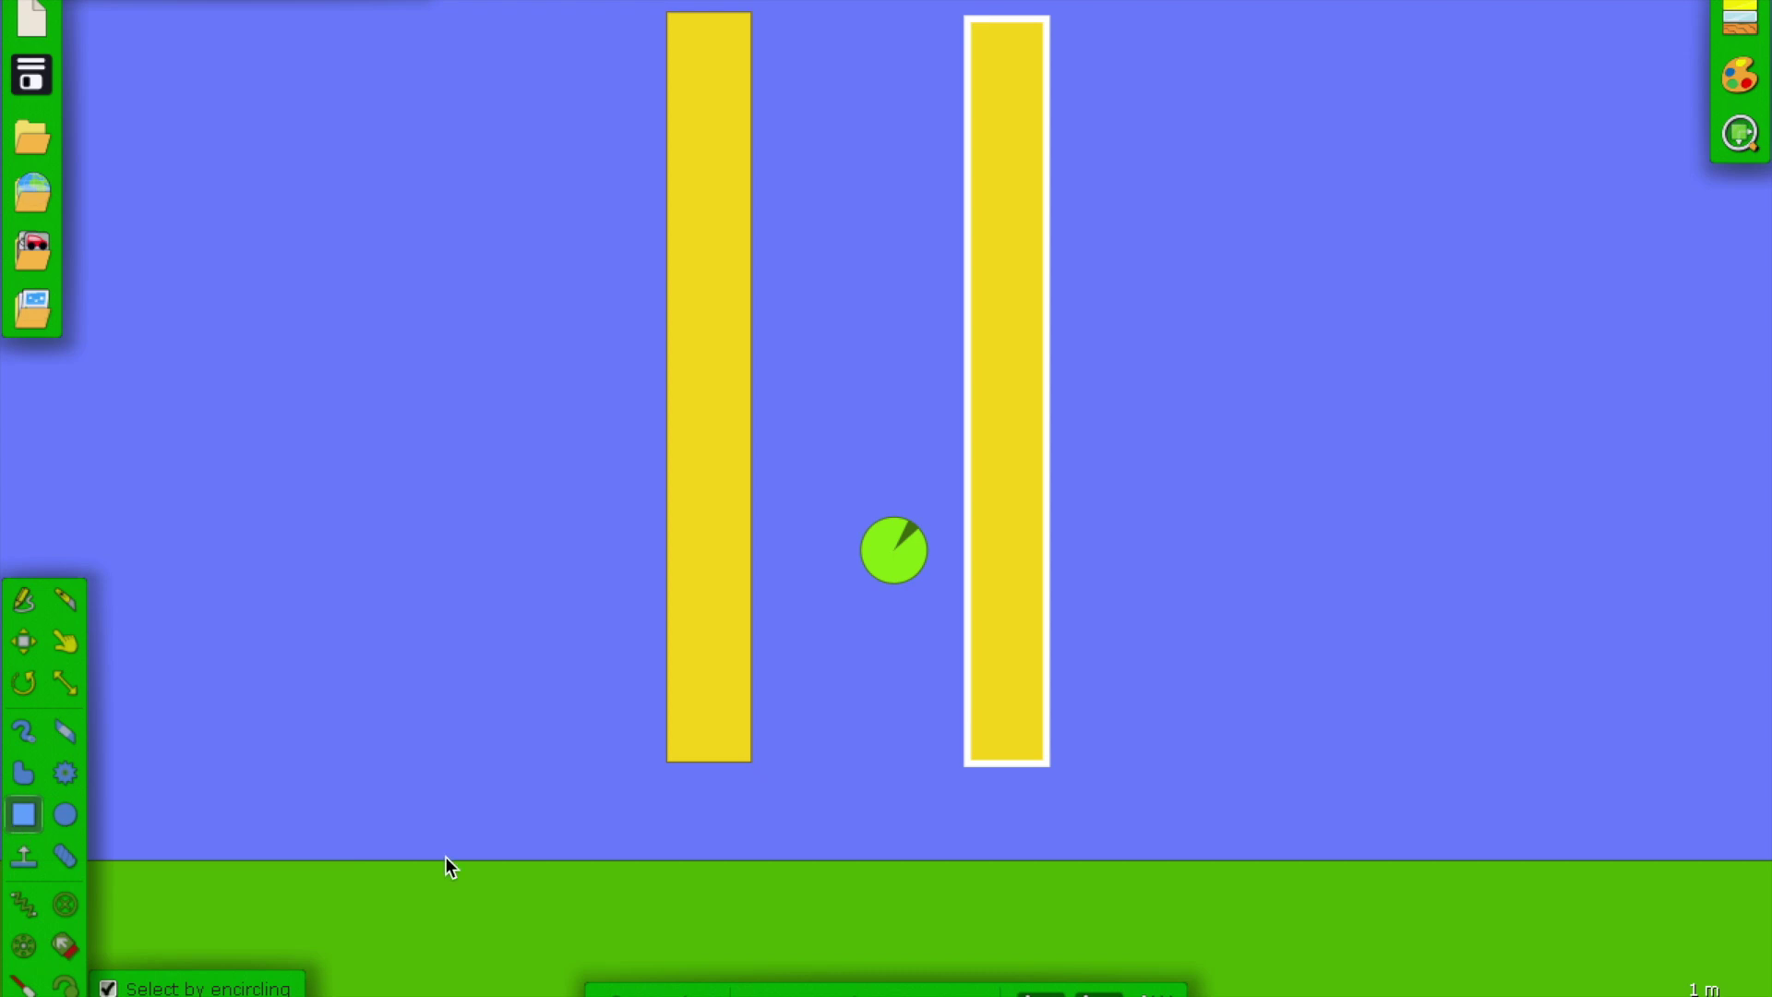
{"action": "left_click", "coordinate": [23, 731]}
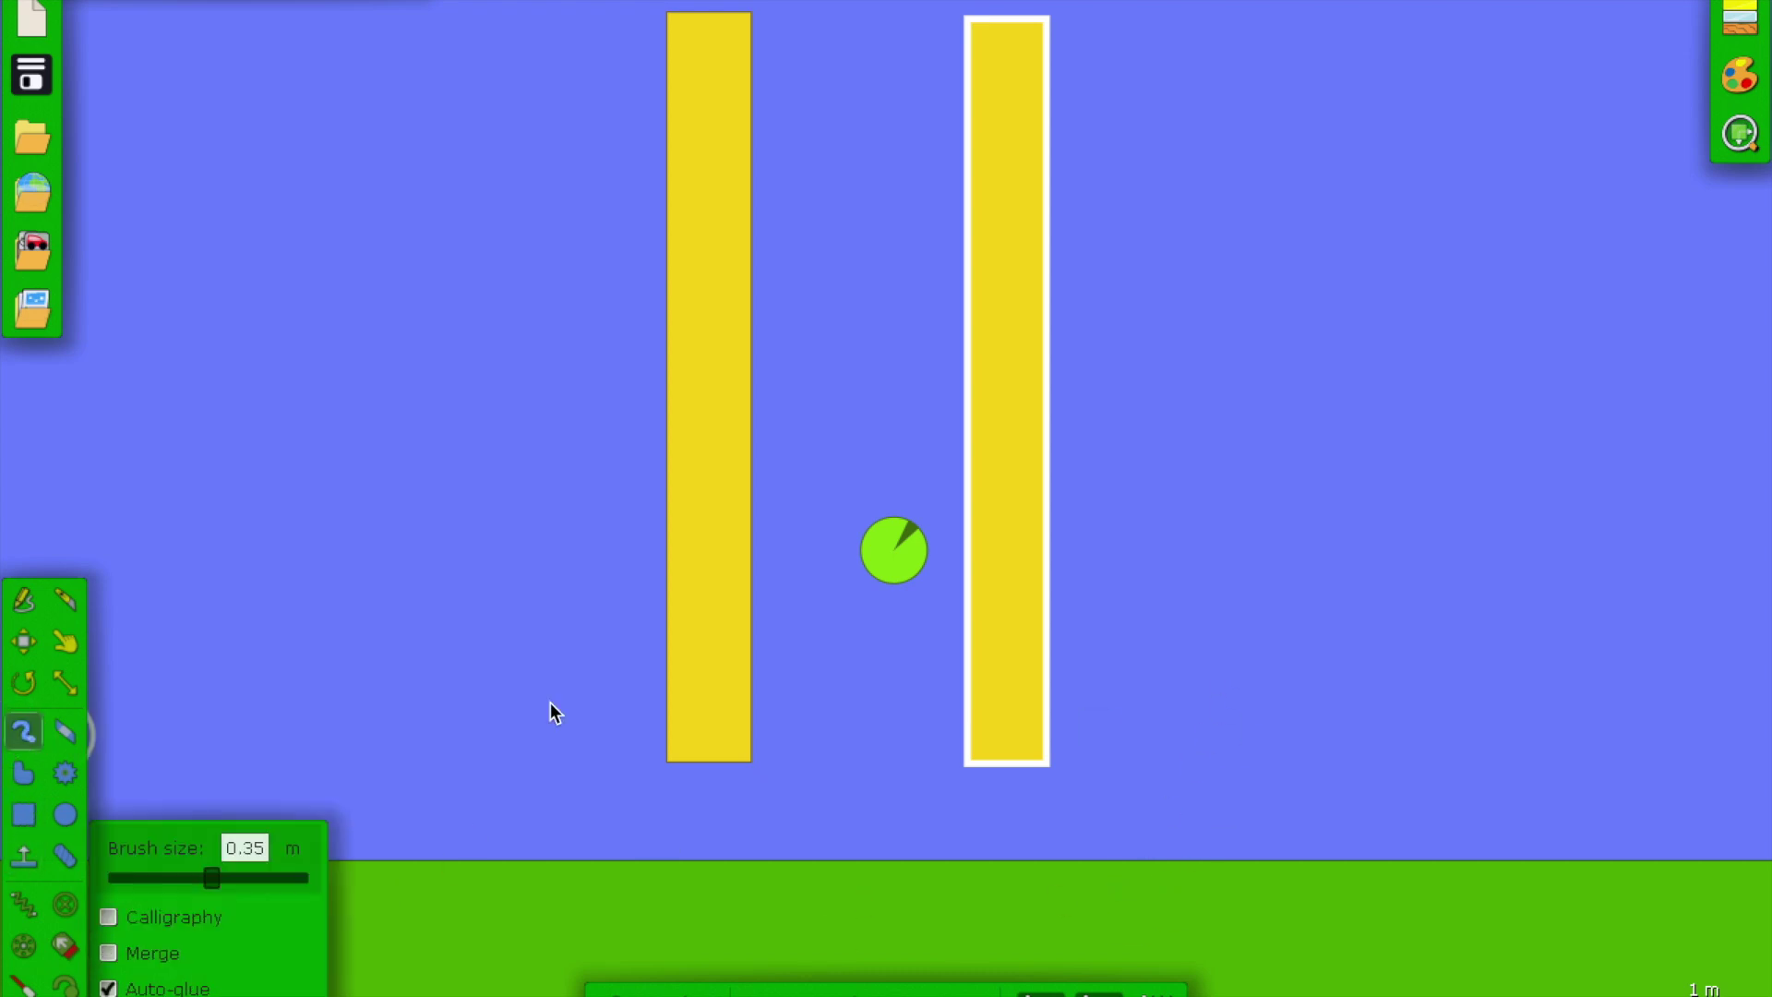
{"action": "left_click_drag", "start_coordinate": [1649, 190], "coordinate": [1121, 893]}
{"action": "scroll", "coordinate": [389, 658], "scroll_direction": "down", "scroll_amount": 3}
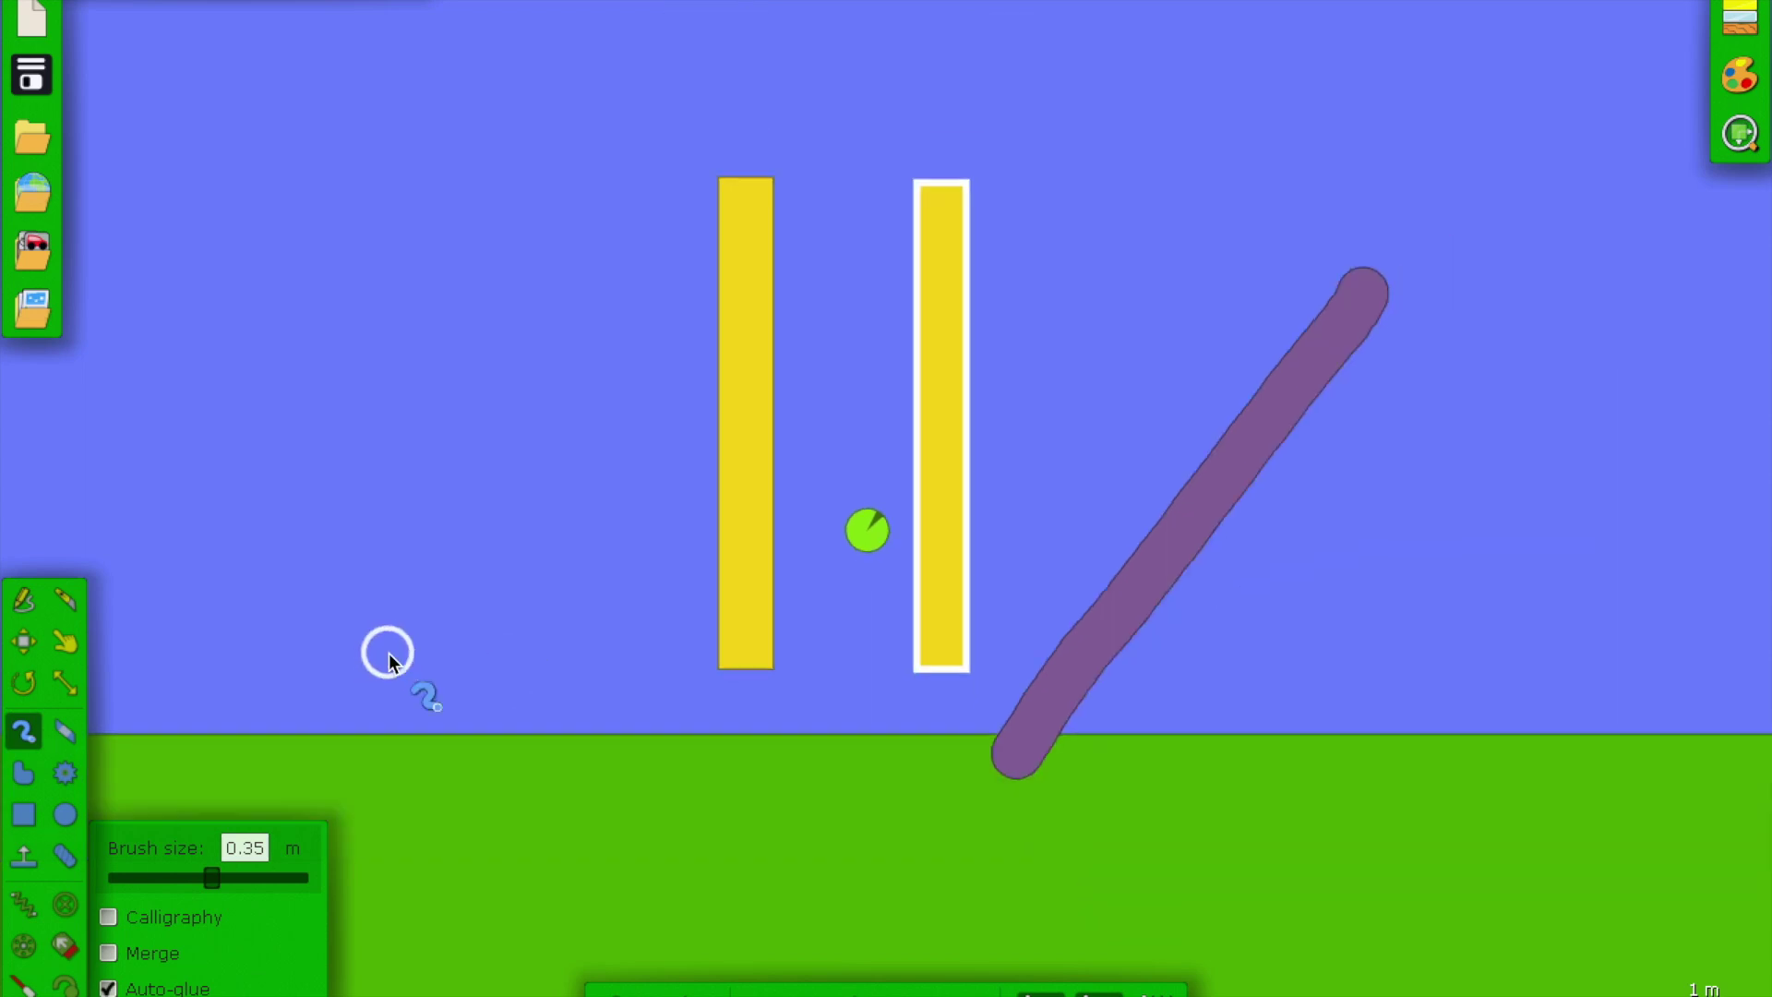
{"action": "mouse_move", "coordinate": [404, 245]}
{"action": "left_mouse_down"}
{"action": "mouse_move", "coordinate": [568, 587]}
{"action": "mouse_move", "coordinate": [691, 752]}
{"action": "left_mouse_up"}
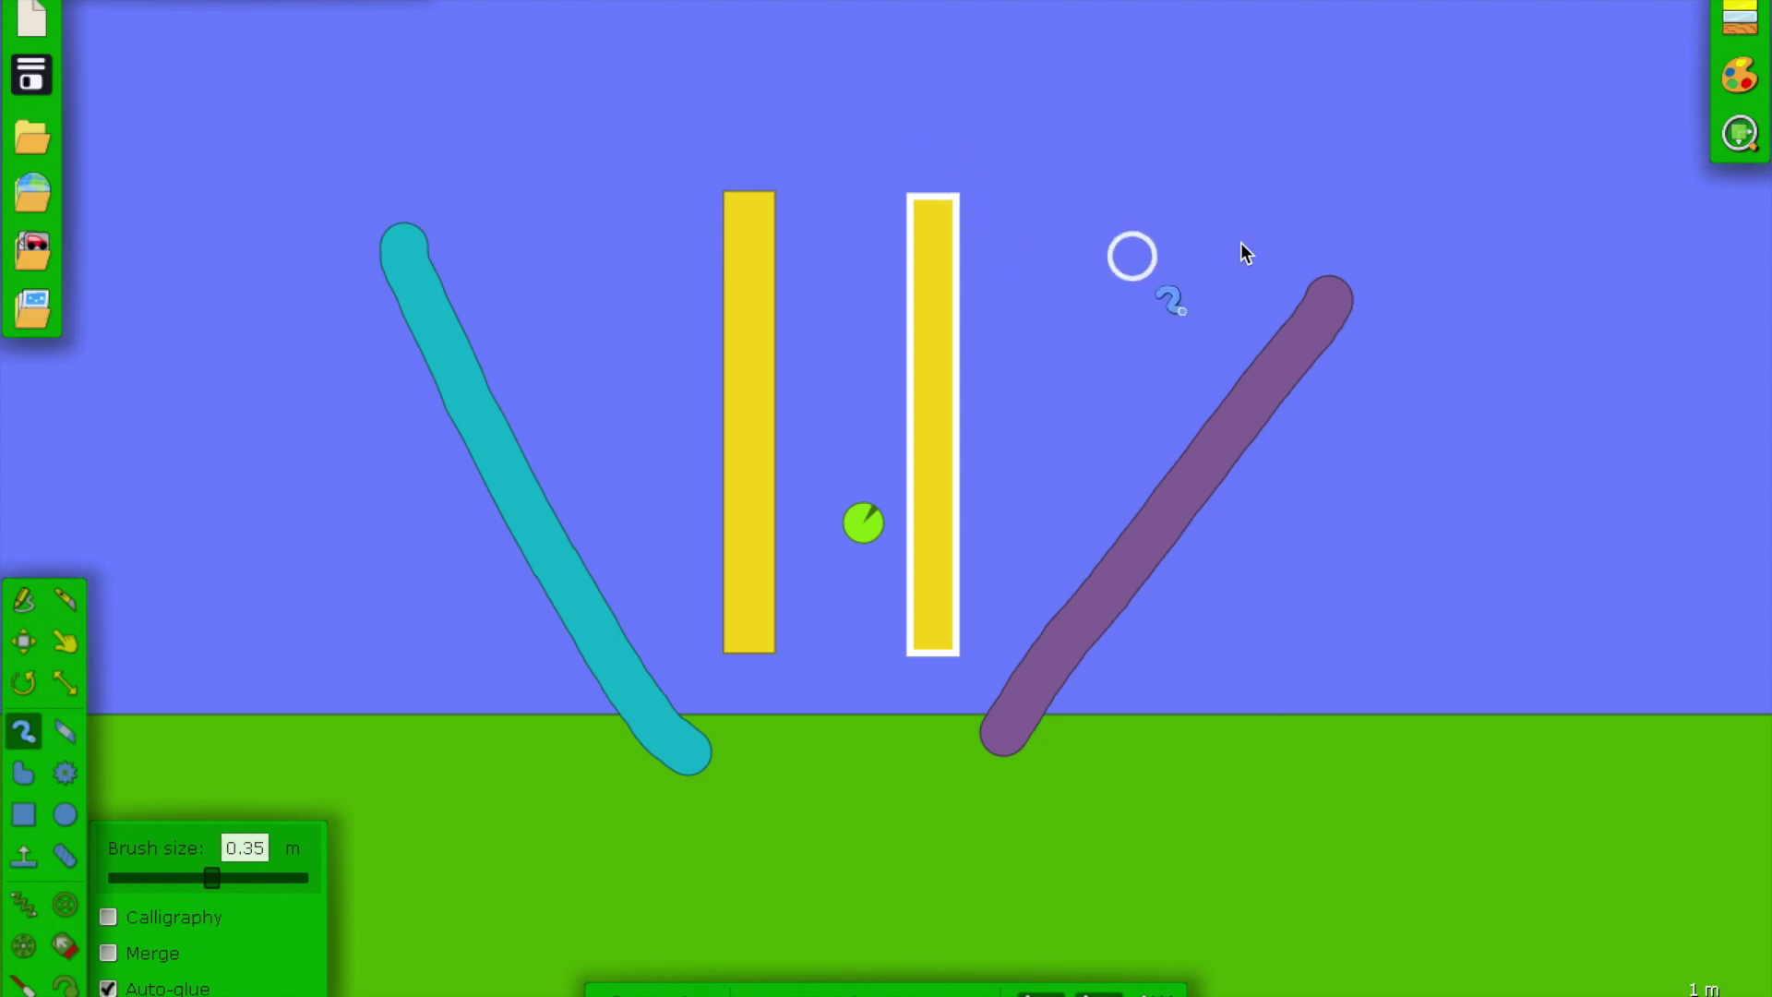
{"action": "mouse_move", "coordinate": [1323, 282]}
{"action": "left_mouse_down"}
{"action": "mouse_move", "coordinate": [1325, 19]}
{"action": "mouse_move", "coordinate": [351, 14]}
{"action": "mouse_move", "coordinate": [424, 253]}
{"action": "left_mouse_up"}
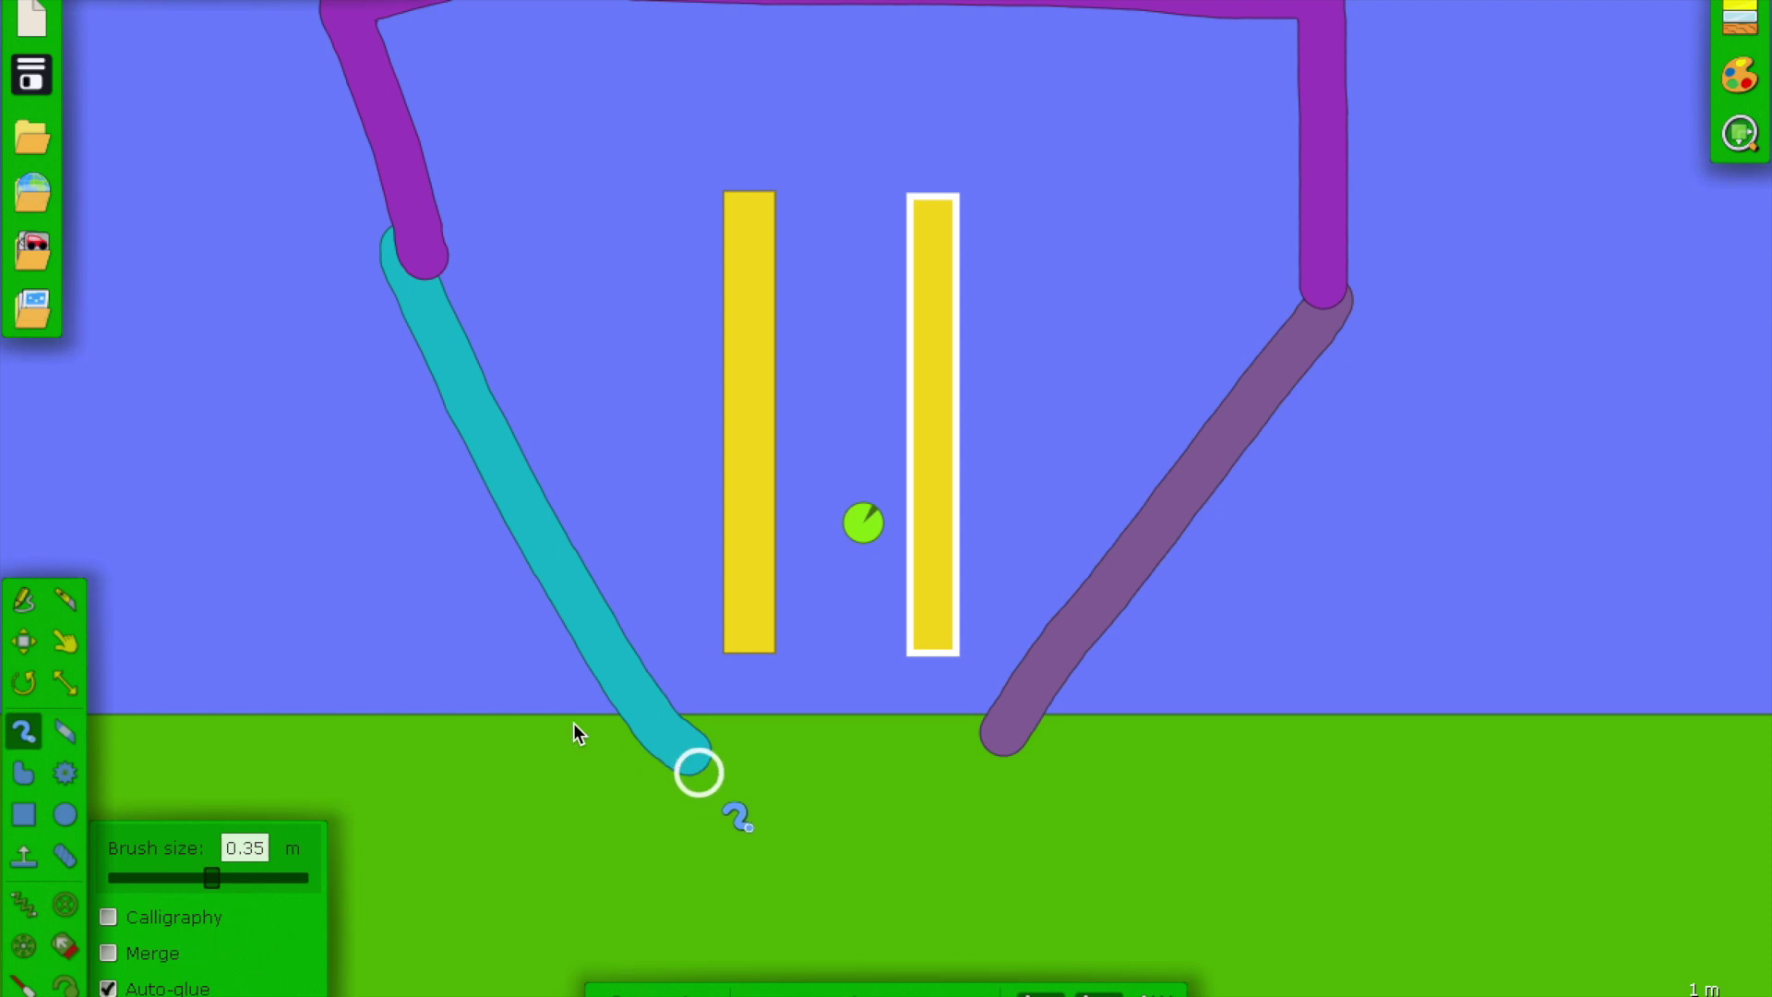
- Draw a thin box about 1.12 by 0.17 m on the ground below the left yellow box and set its onCollide script to e.other.vel = [5, 5]
{"action": "left_click", "coordinate": [22, 816]}
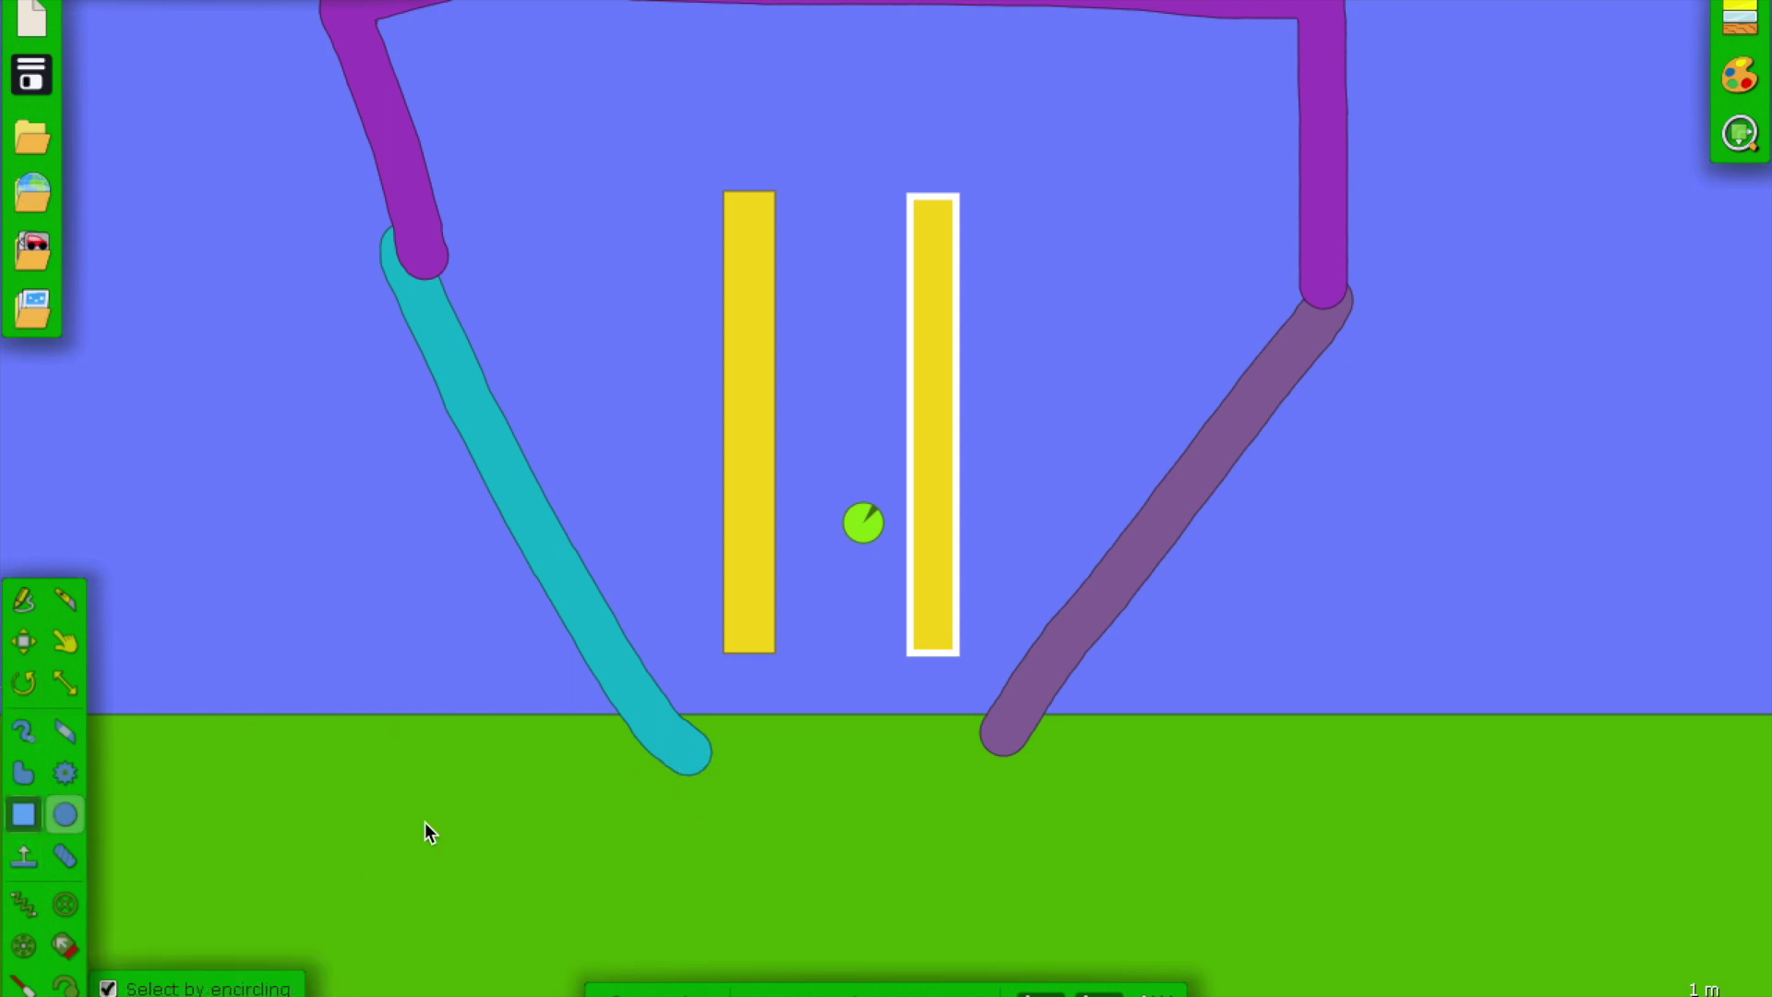
{"action": "left_click_drag", "start_coordinate": [829, 697], "coordinate": [672, 719]}
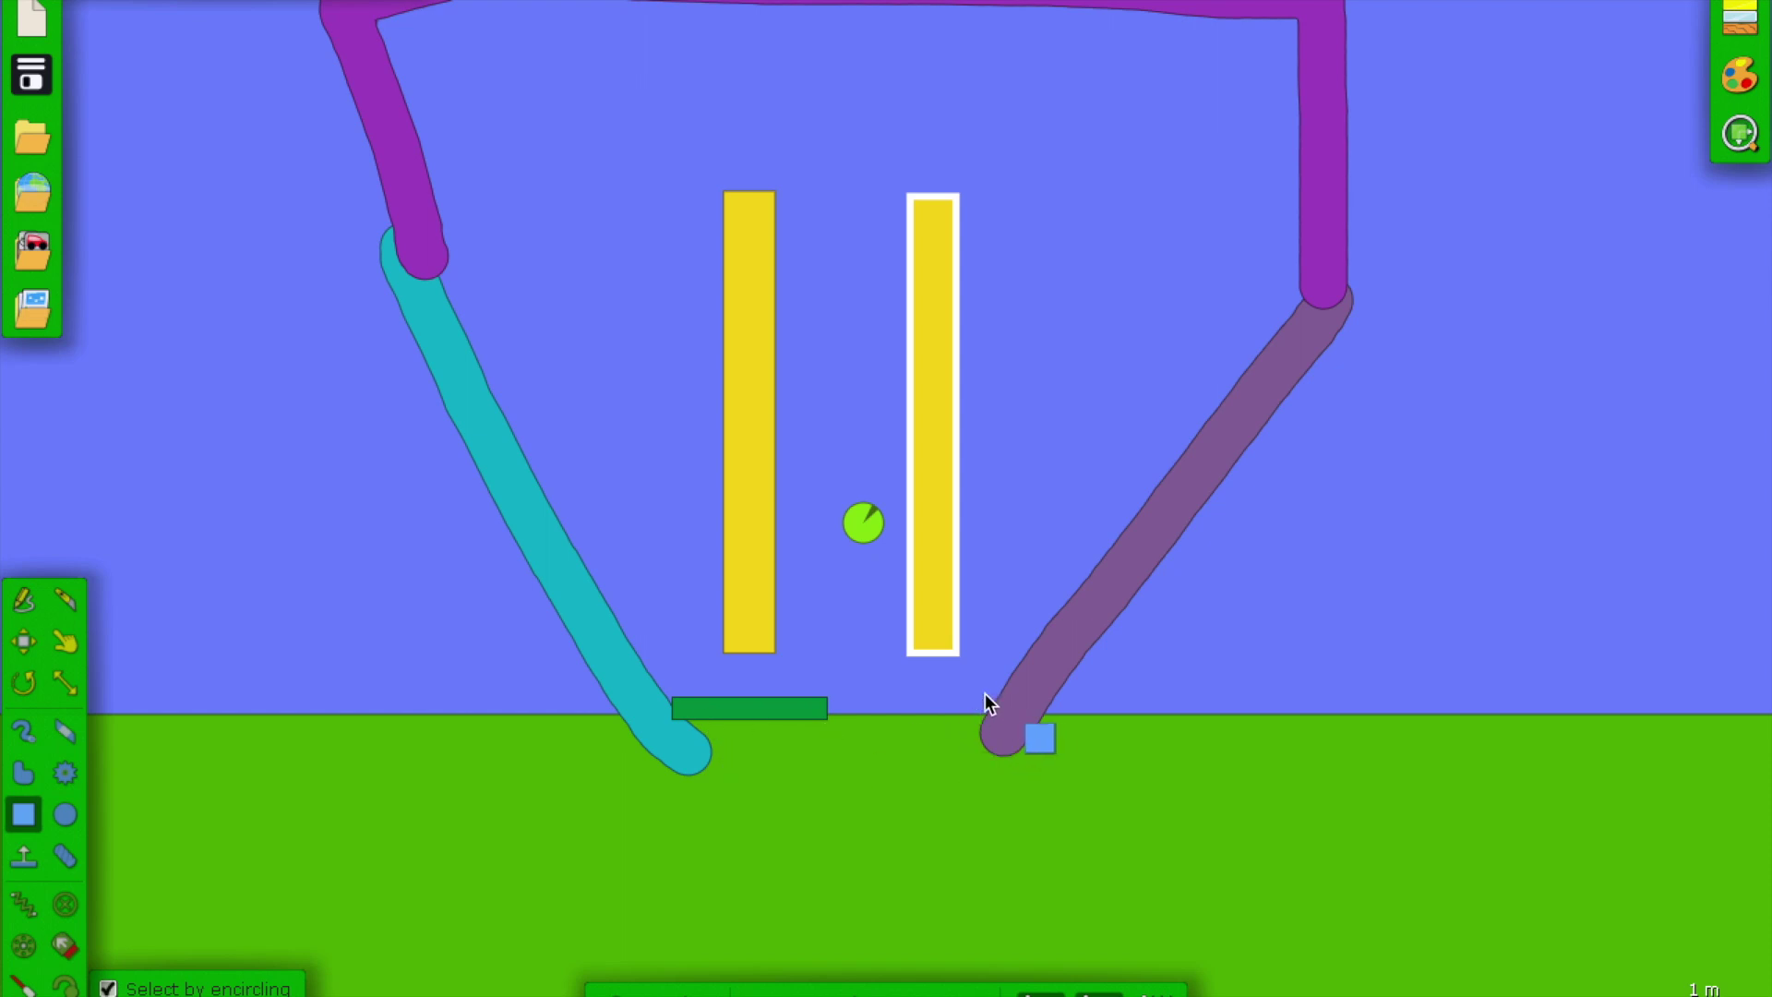
{"action": "right_click", "coordinate": [732, 713]}
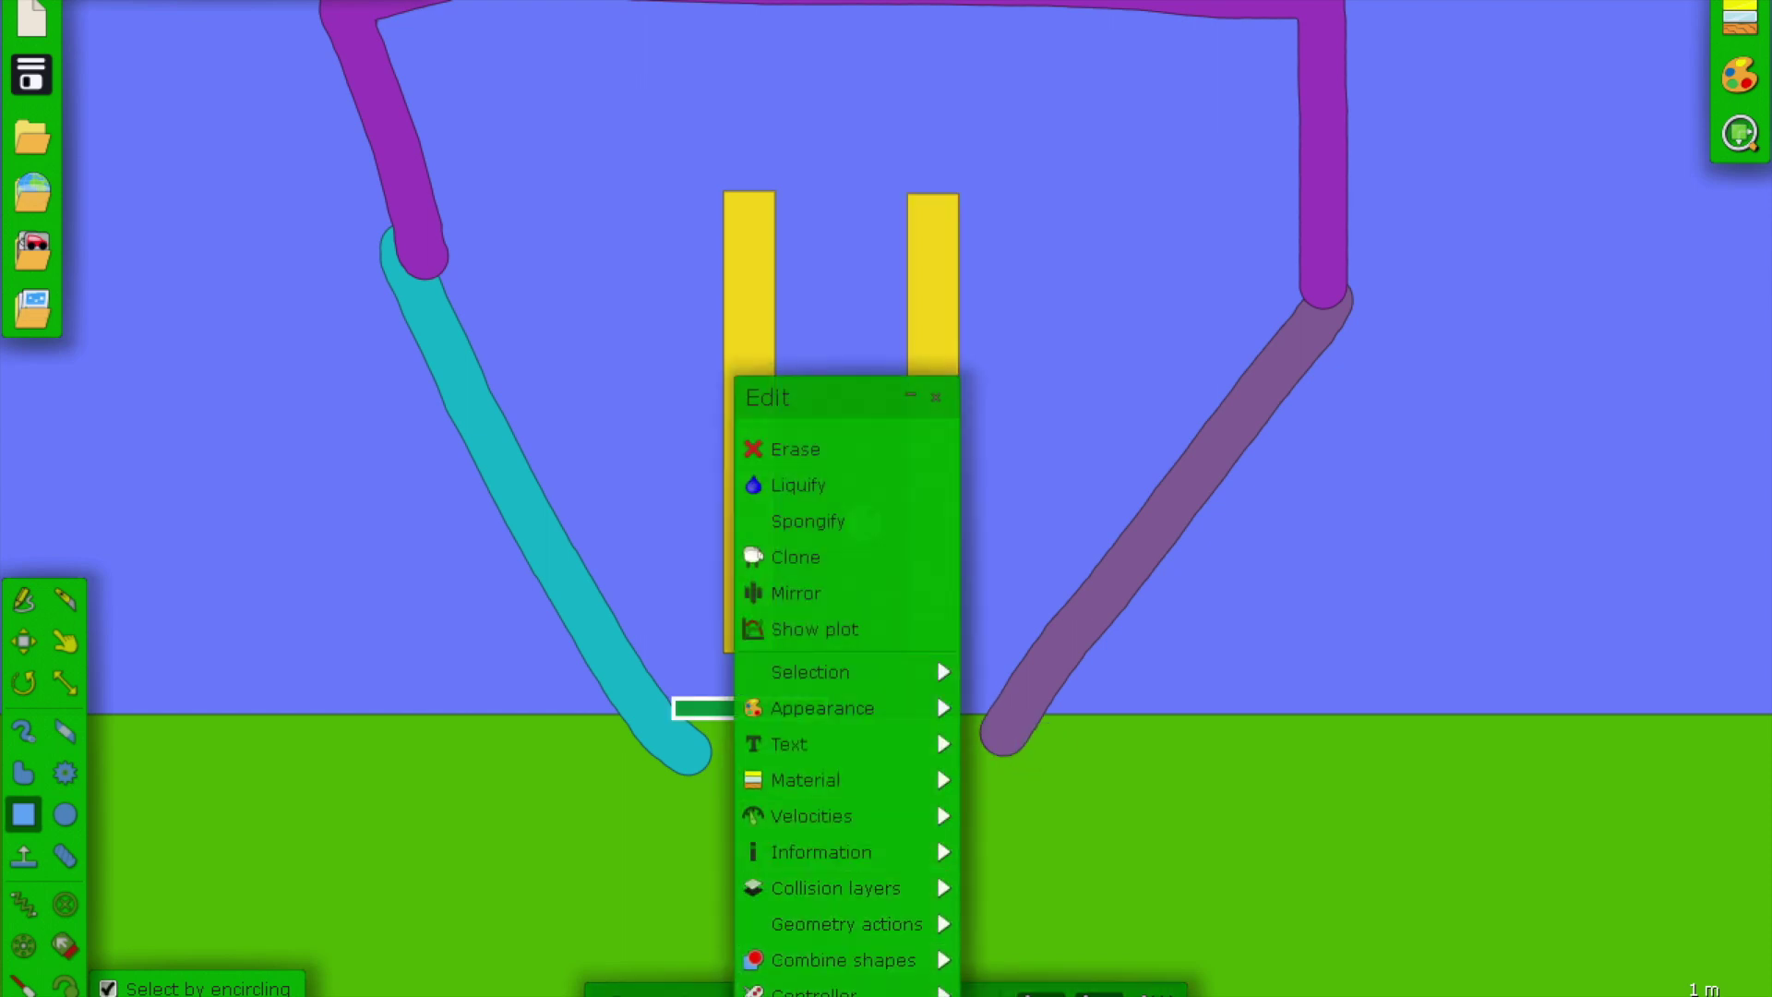
{"action": "left_click", "coordinate": [816, 995]}
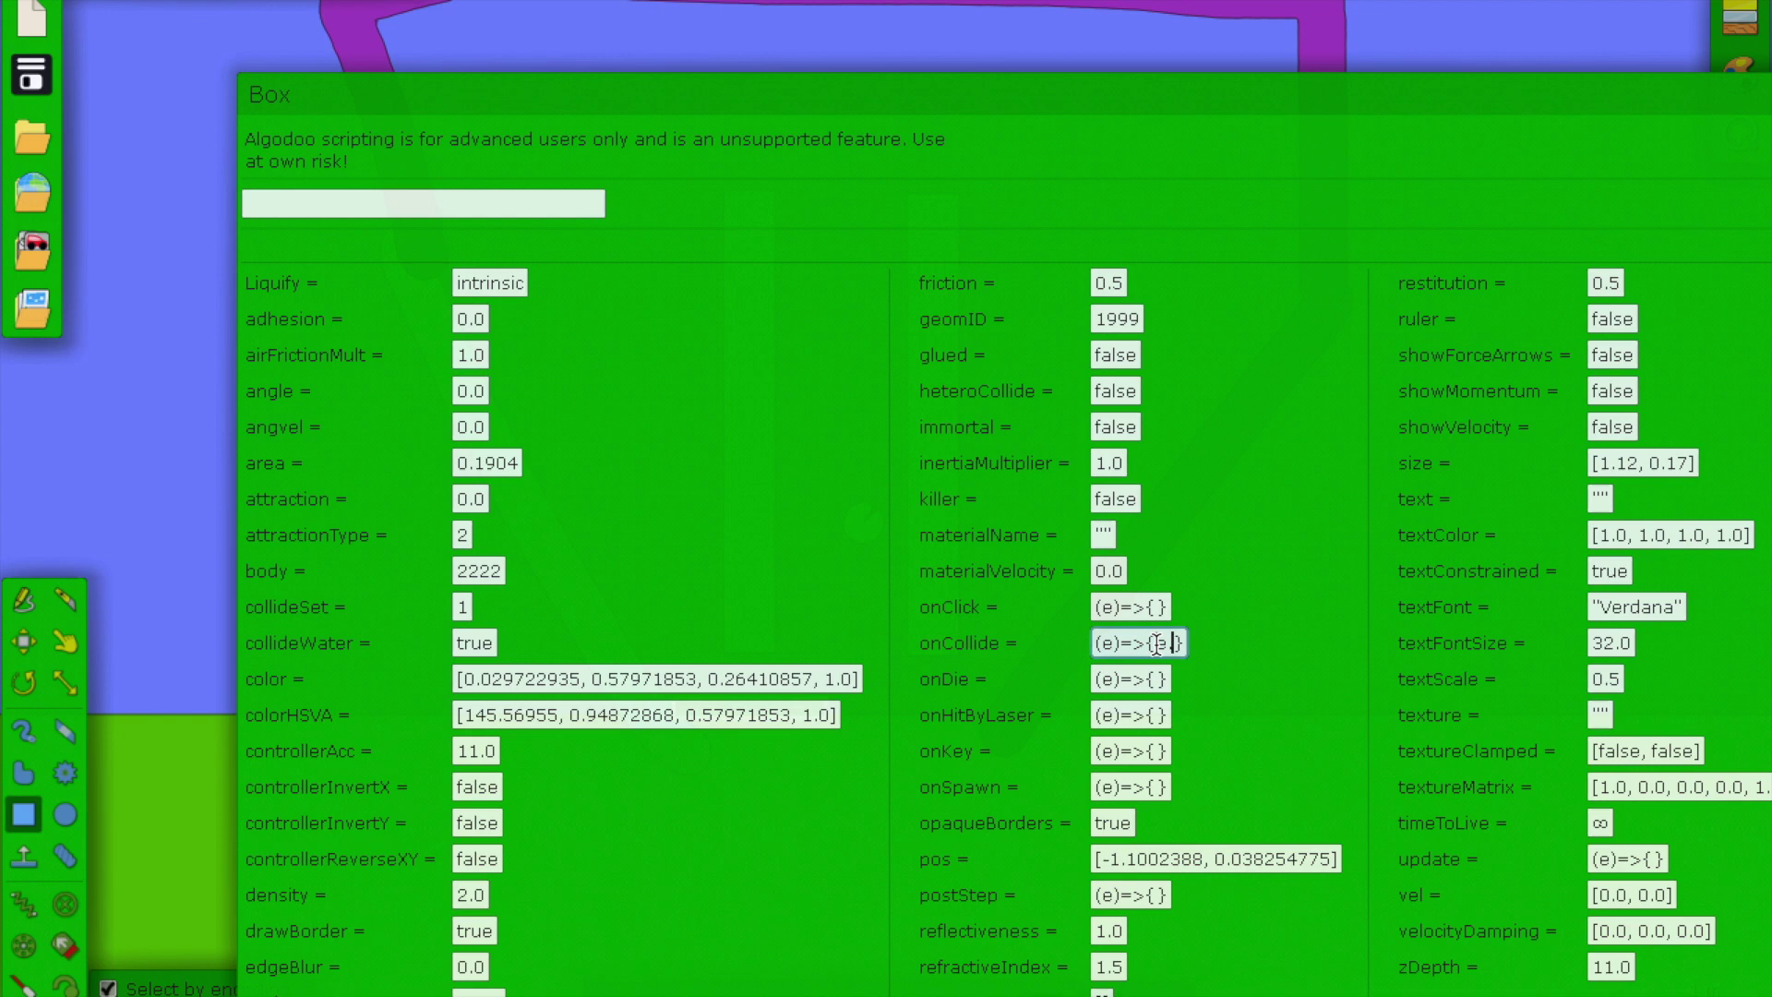
{"action": "type", "text": "ther.vel = ["}
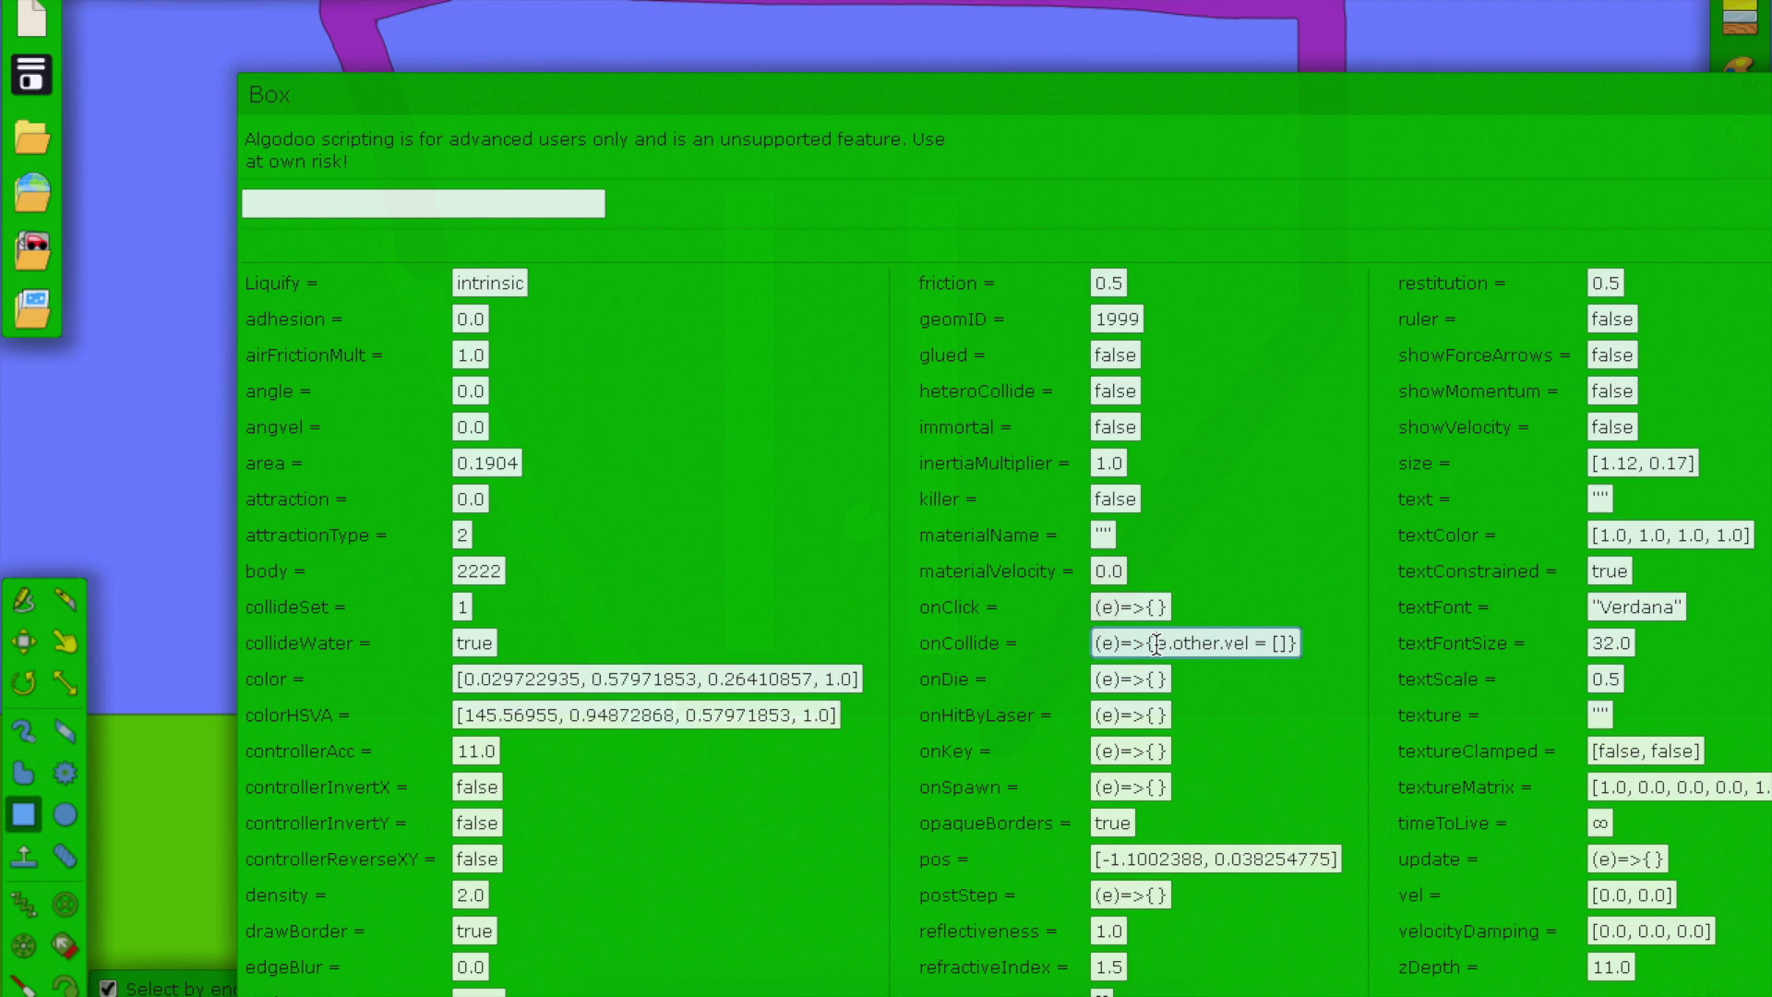
{"action": "type", "text": "5"}
{"action": "left_click_drag", "start_coordinate": [1472, 95], "coordinate": [1167, 52]}
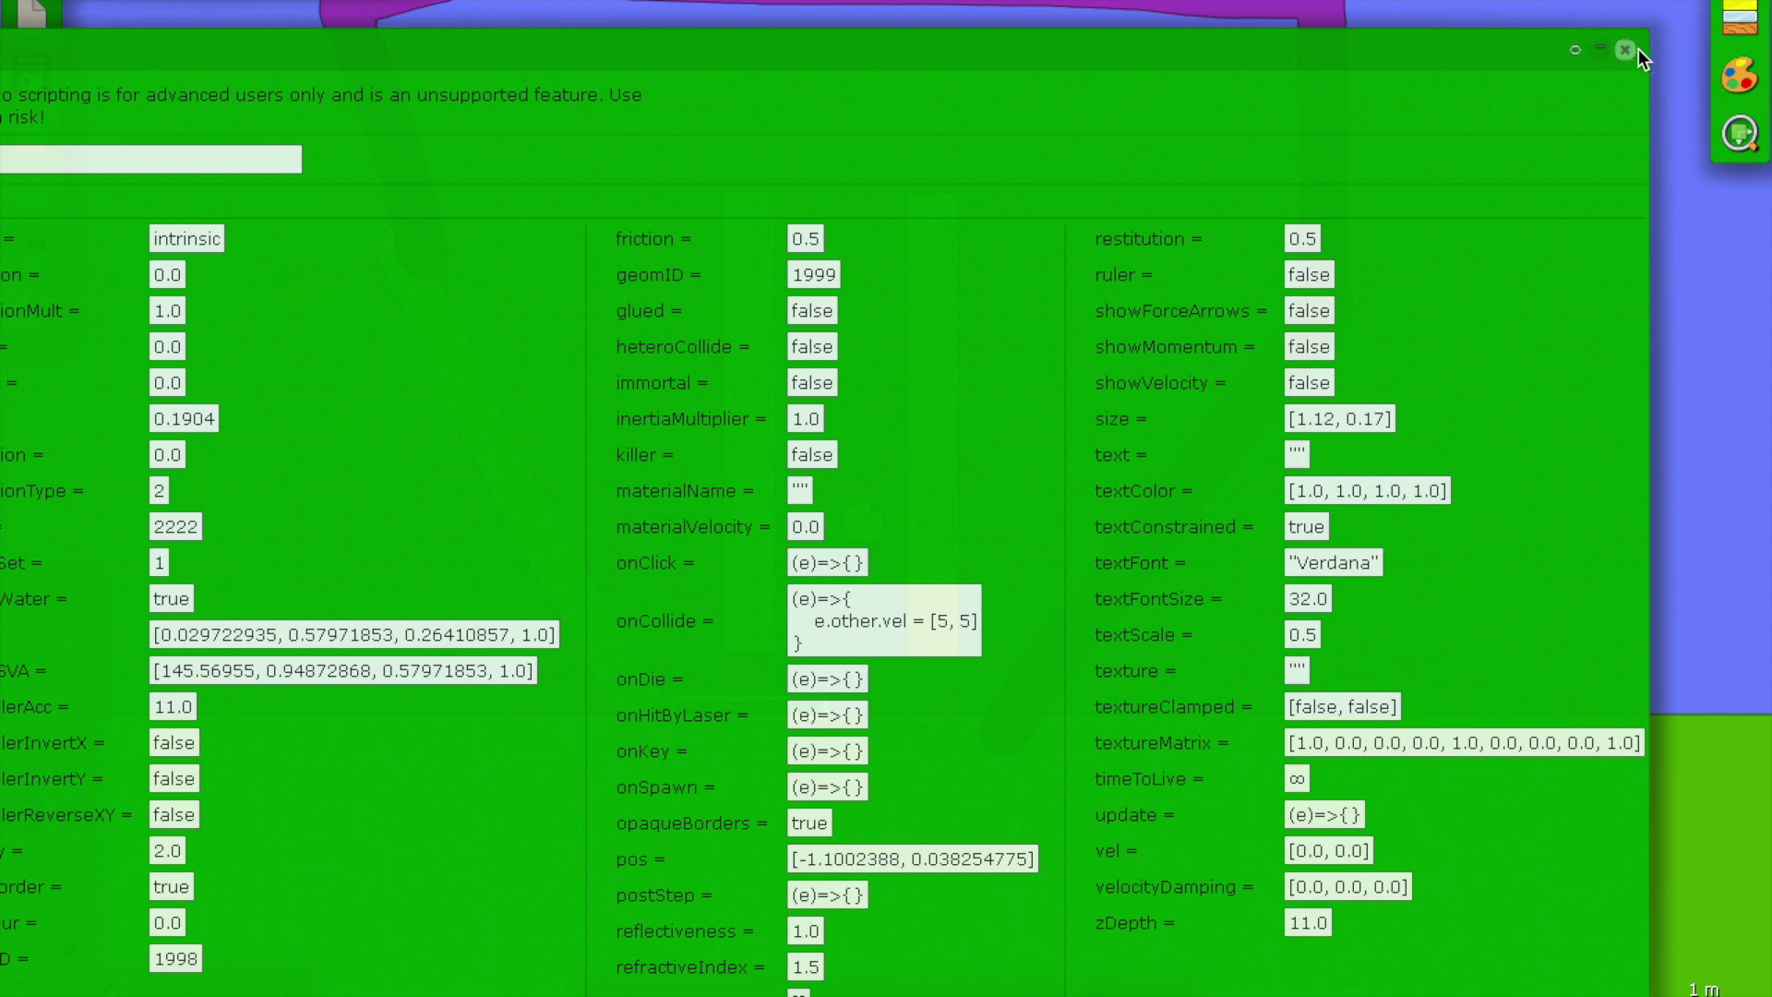
- Move the green circle higher between the two yellow boxes, run the simulation, and undo the movement it caused
{"action": "left_click", "coordinate": [1637, 48]}
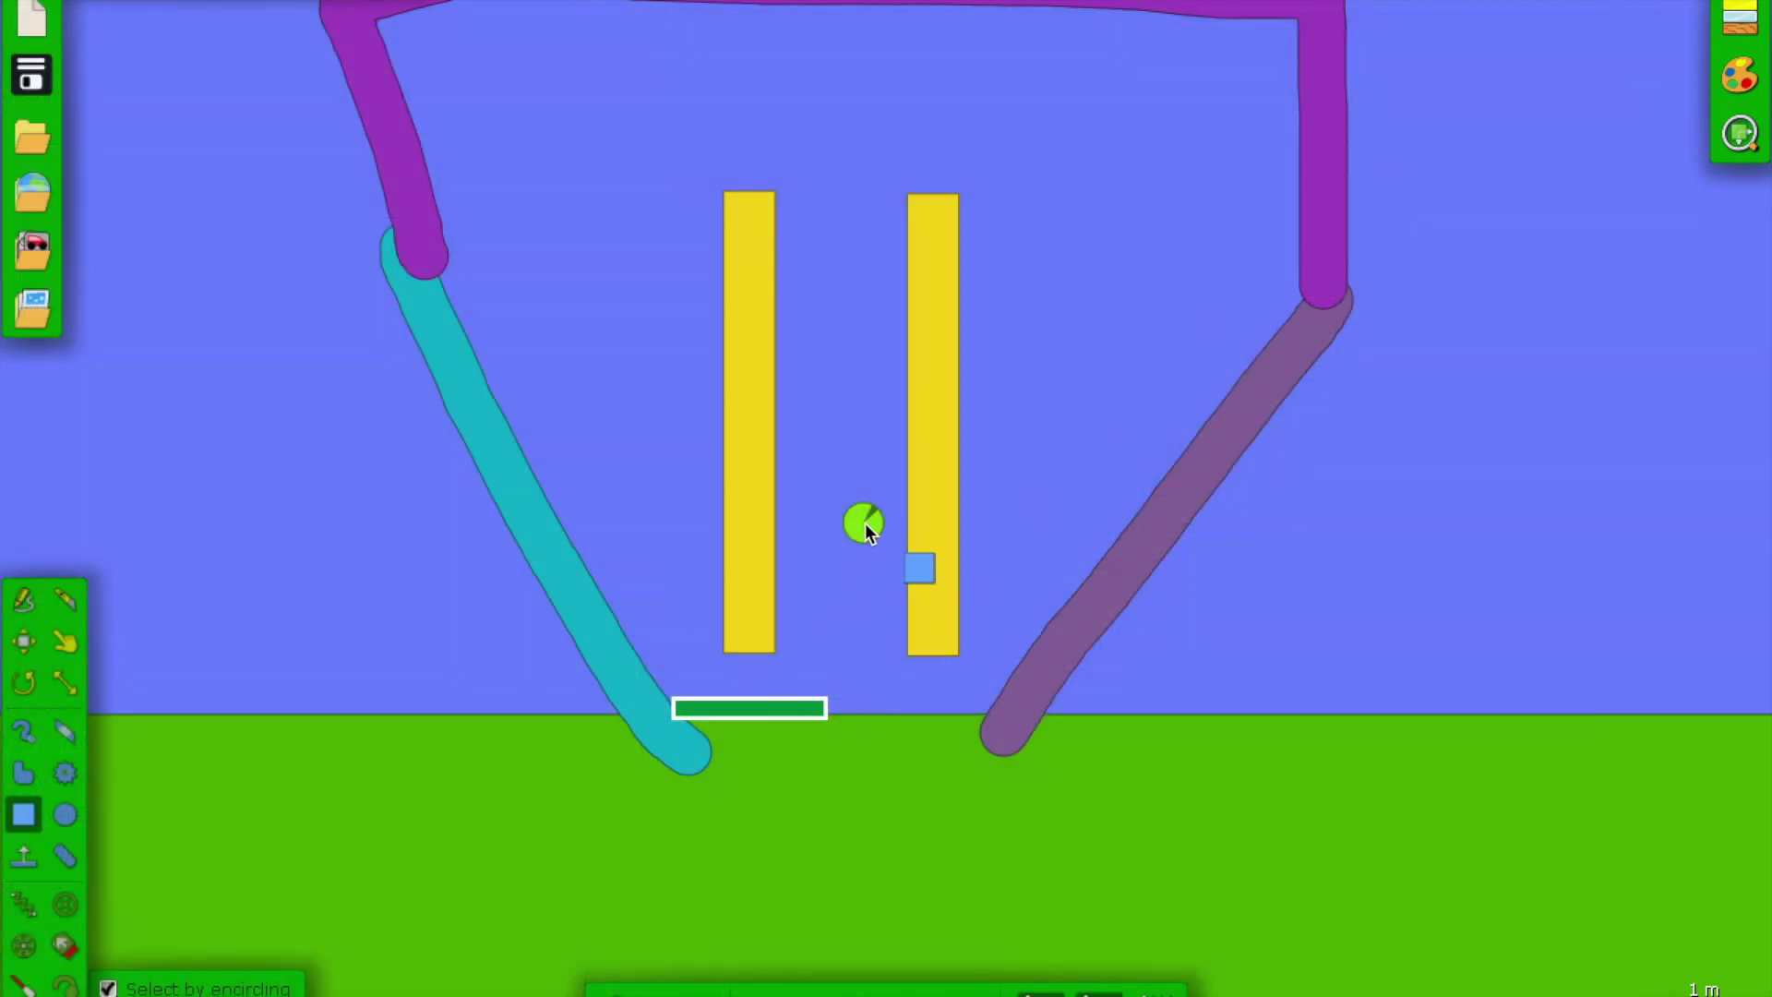
{"action": "left_click", "coordinate": [24, 641]}
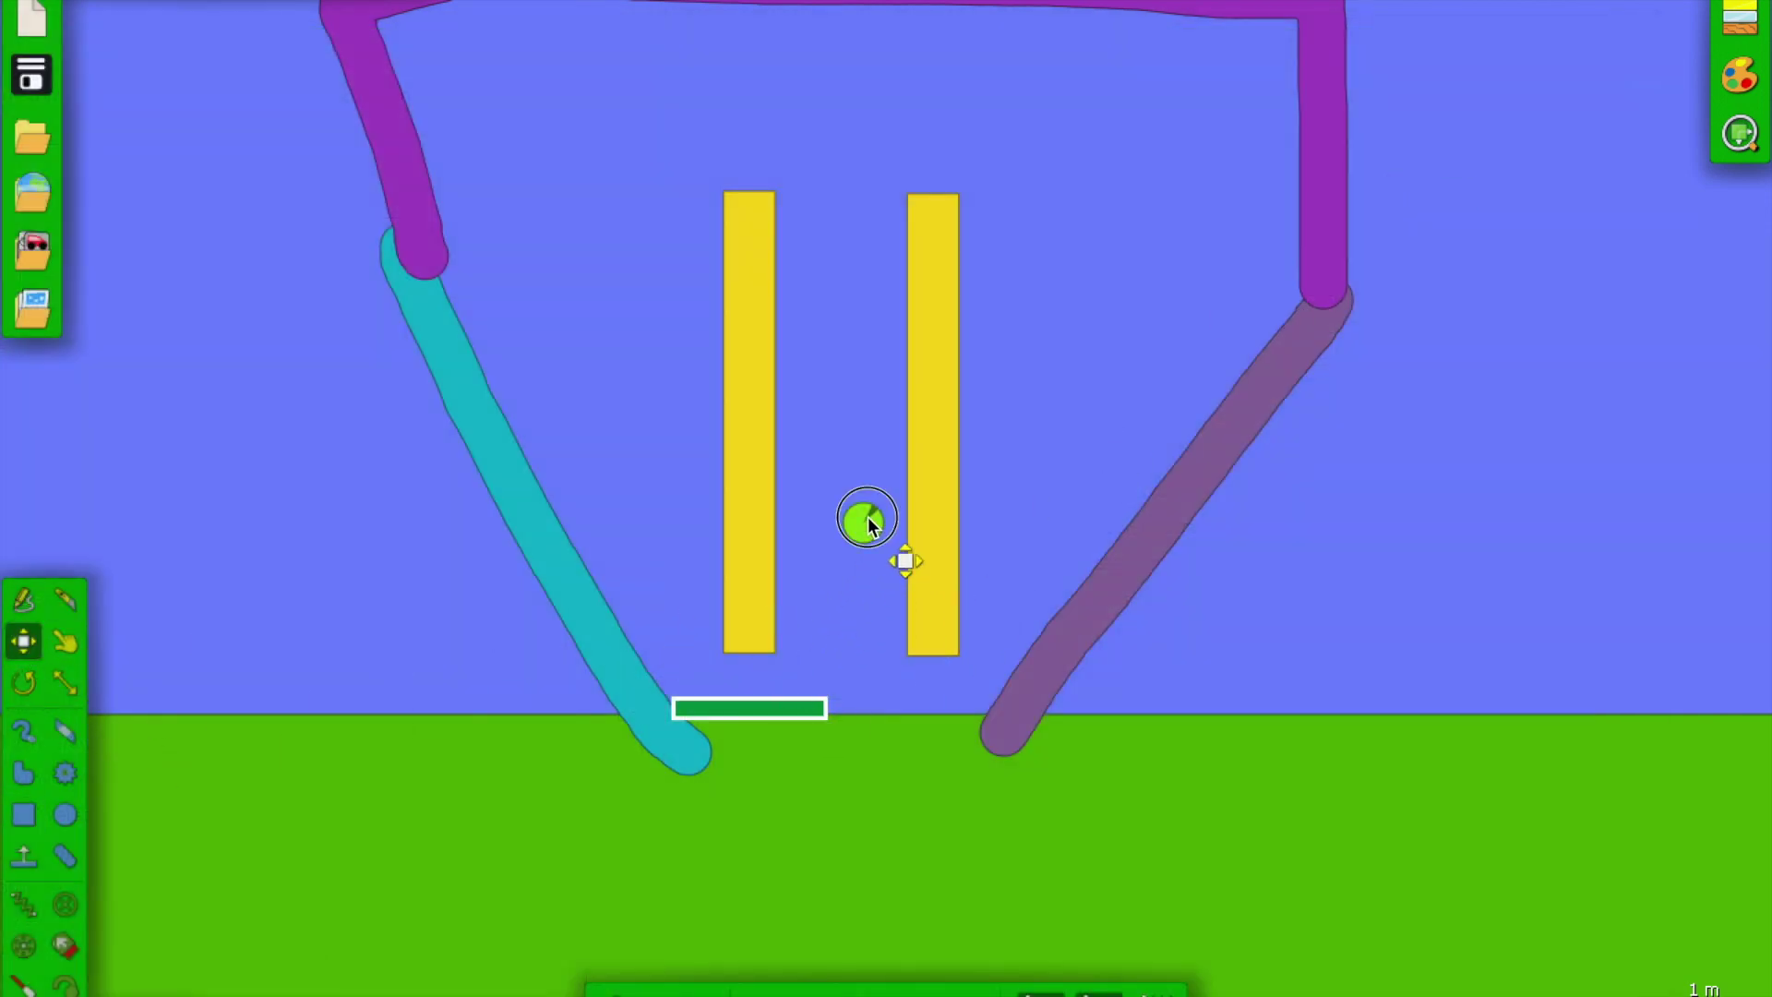
{"action": "left_click_drag", "start_coordinate": [869, 522], "coordinate": [833, 336]}
{"action": "key", "text": "space"}
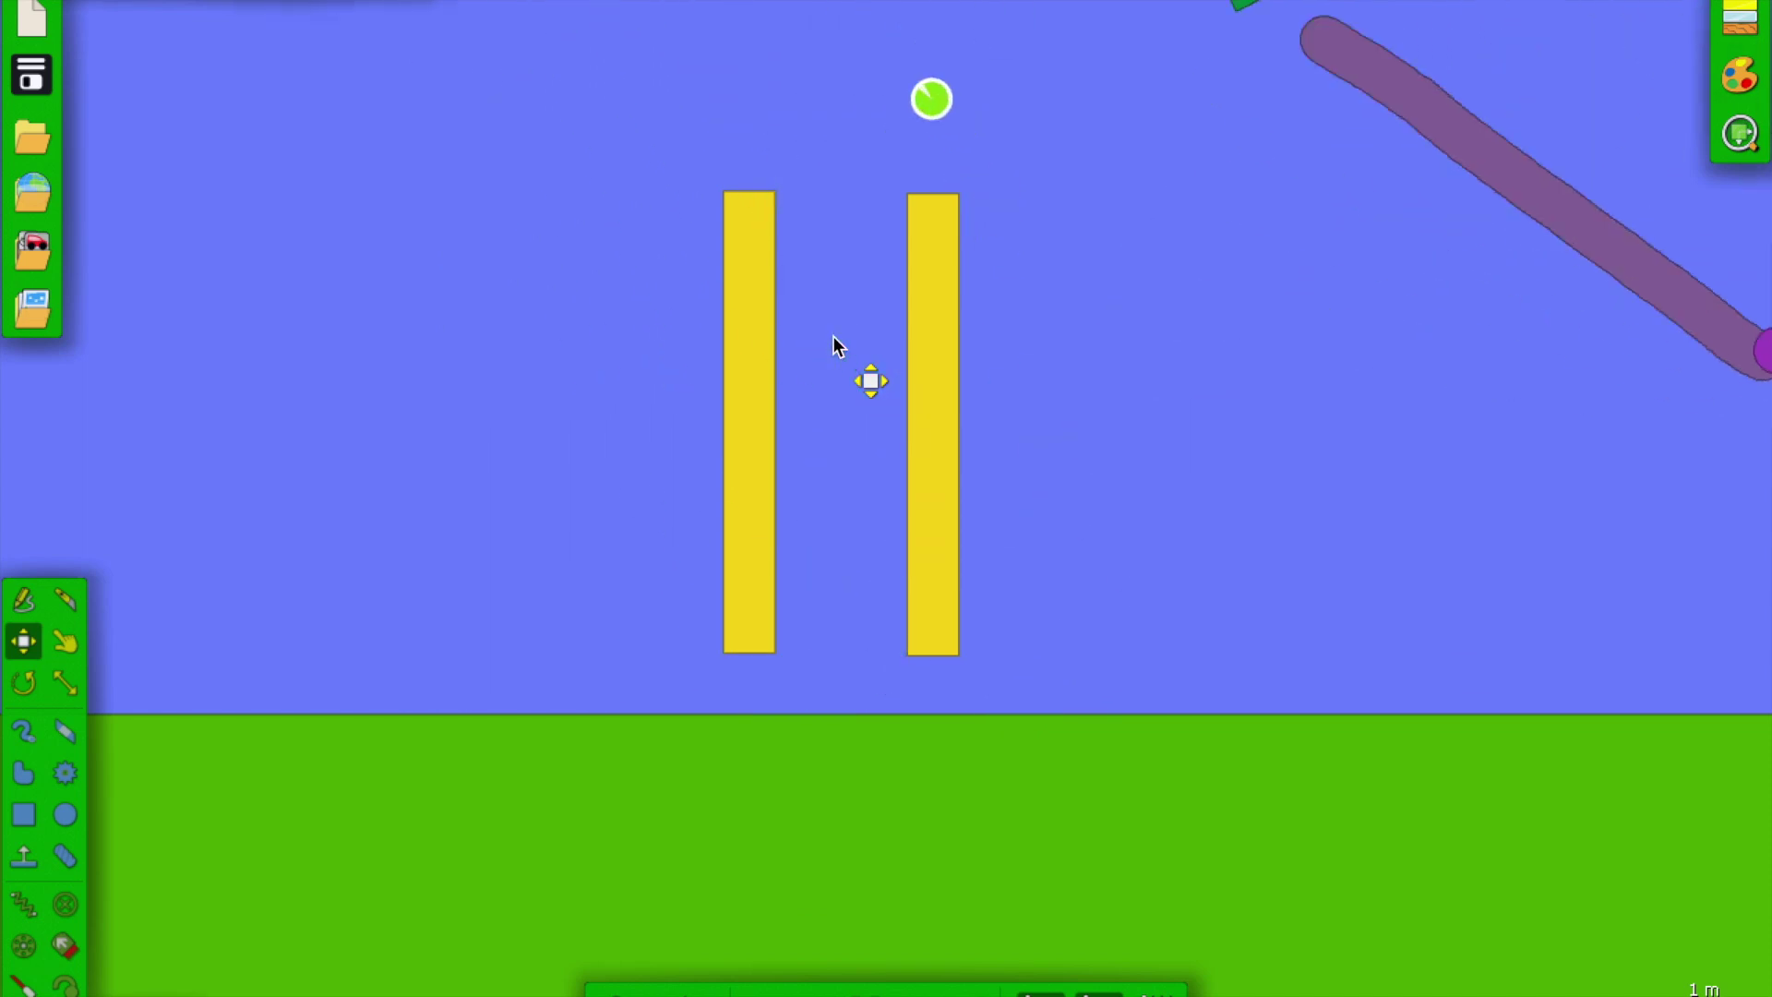
{"action": "key", "text": "ctrl+z"}
{"action": "key", "text": "space"}
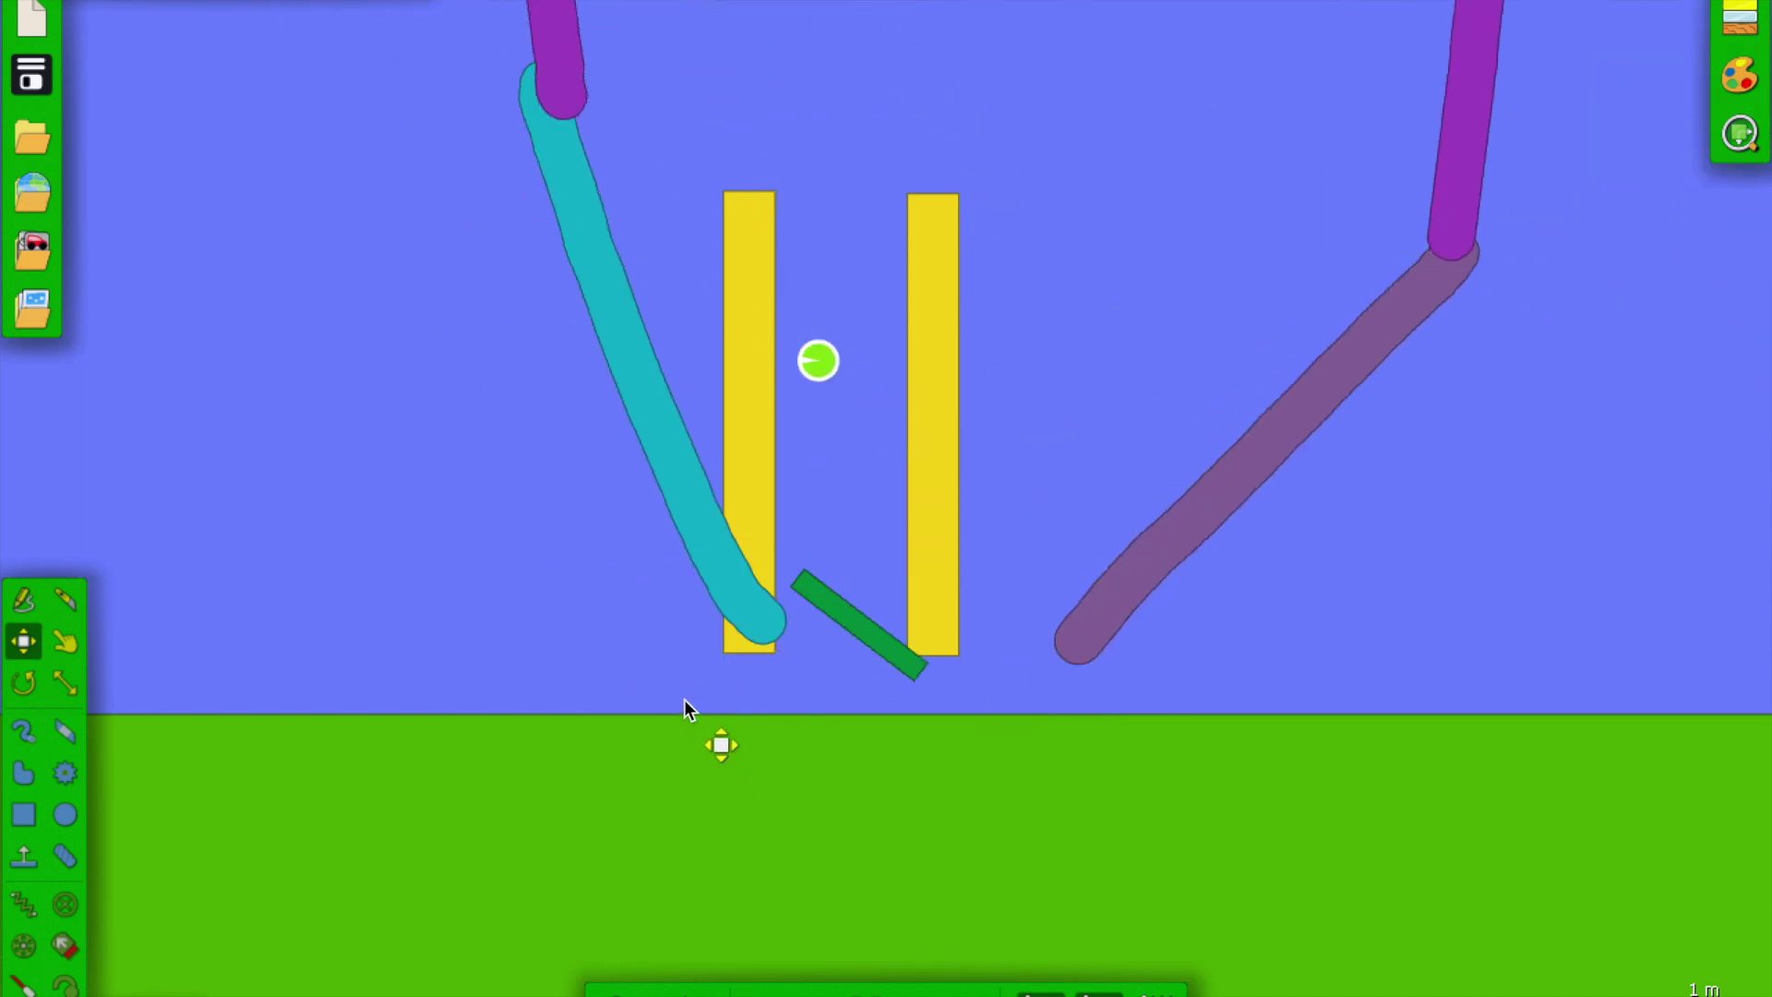
{"action": "key", "text": "ctrl+z"}
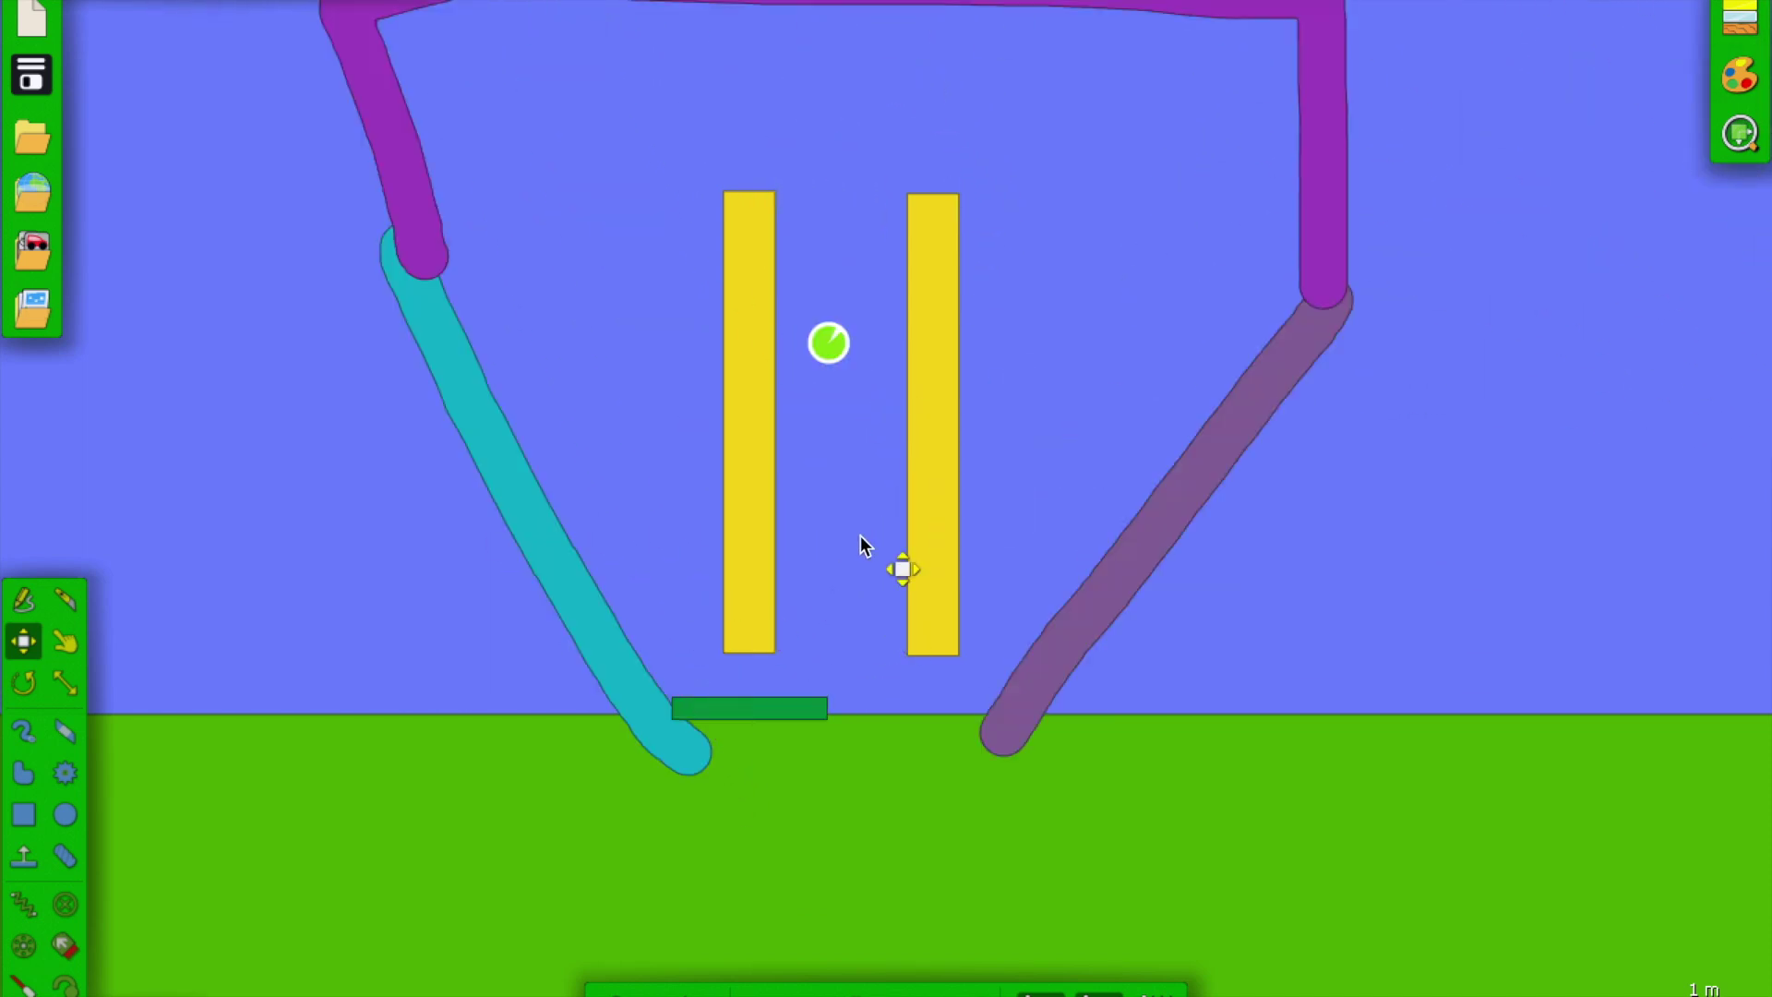
- Glue the thin green box, both sloping walls and the purple stroke joining them to the background
{"action": "left_click", "coordinate": [709, 707]}
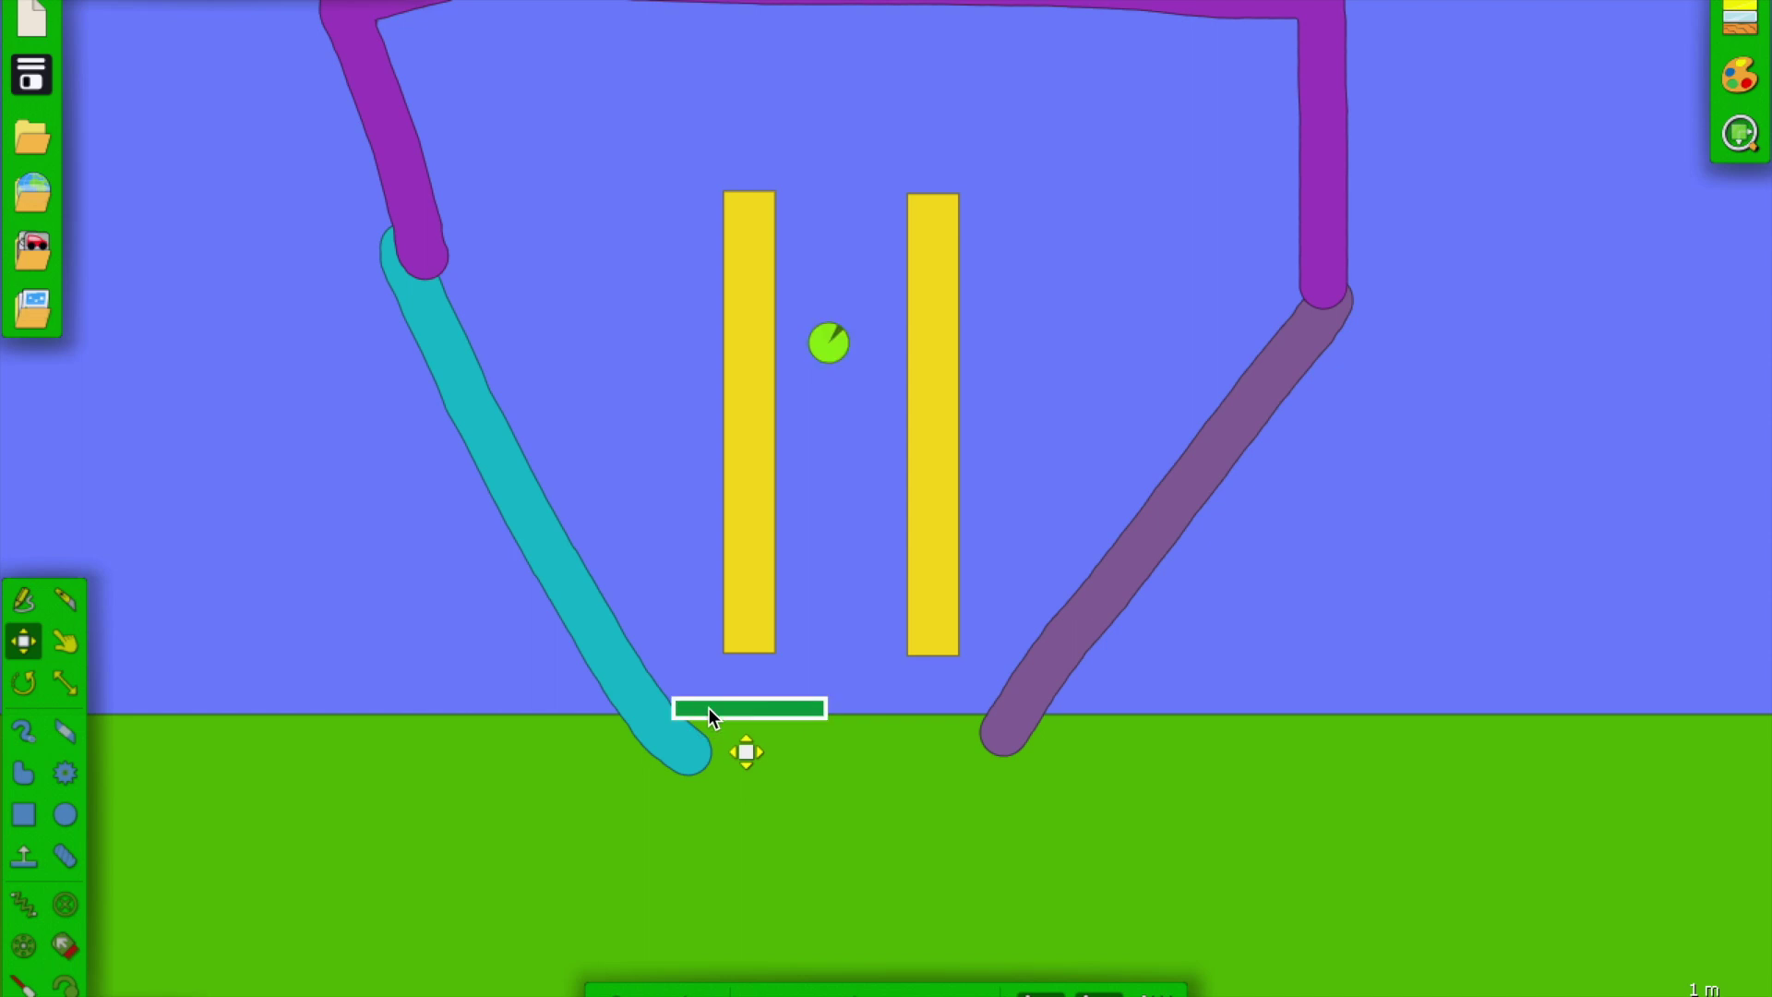
{"action": "left_click", "coordinate": [623, 653], "text": "shift"}
{"action": "left_click", "coordinate": [401, 162], "text": "shift"}
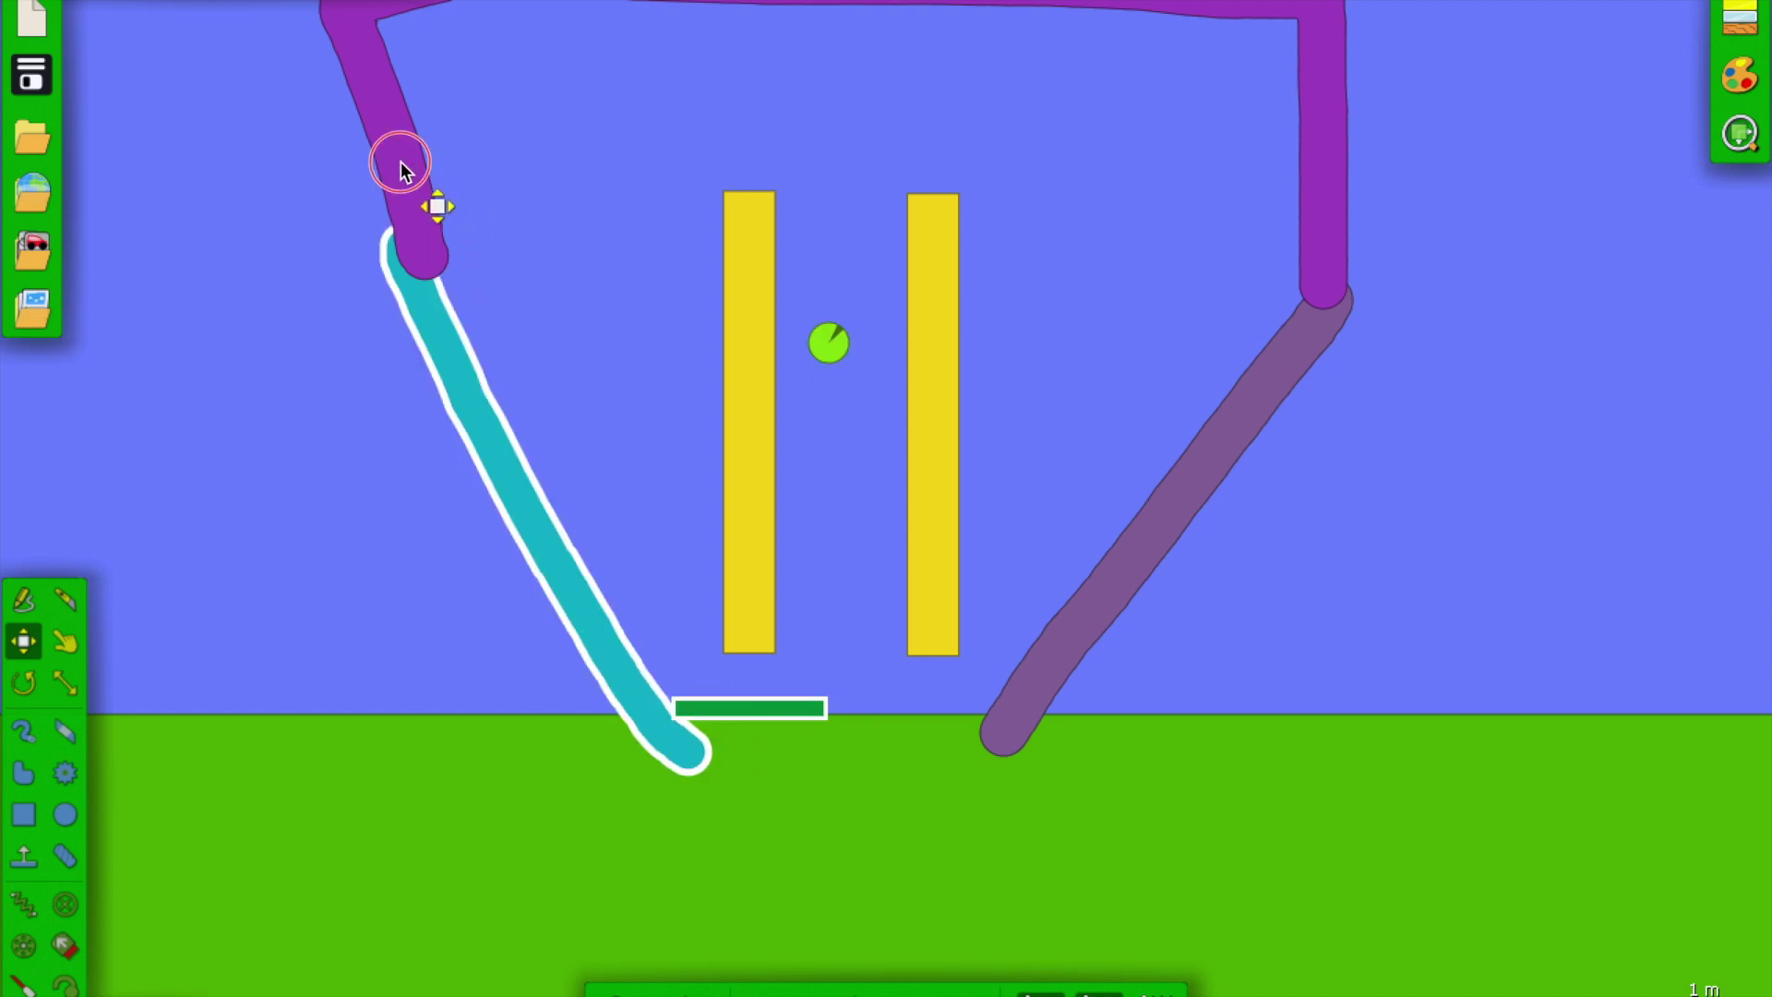
{"action": "left_click", "coordinate": [1240, 393], "text": "shift"}
{"action": "right_click", "coordinate": [1240, 393]}
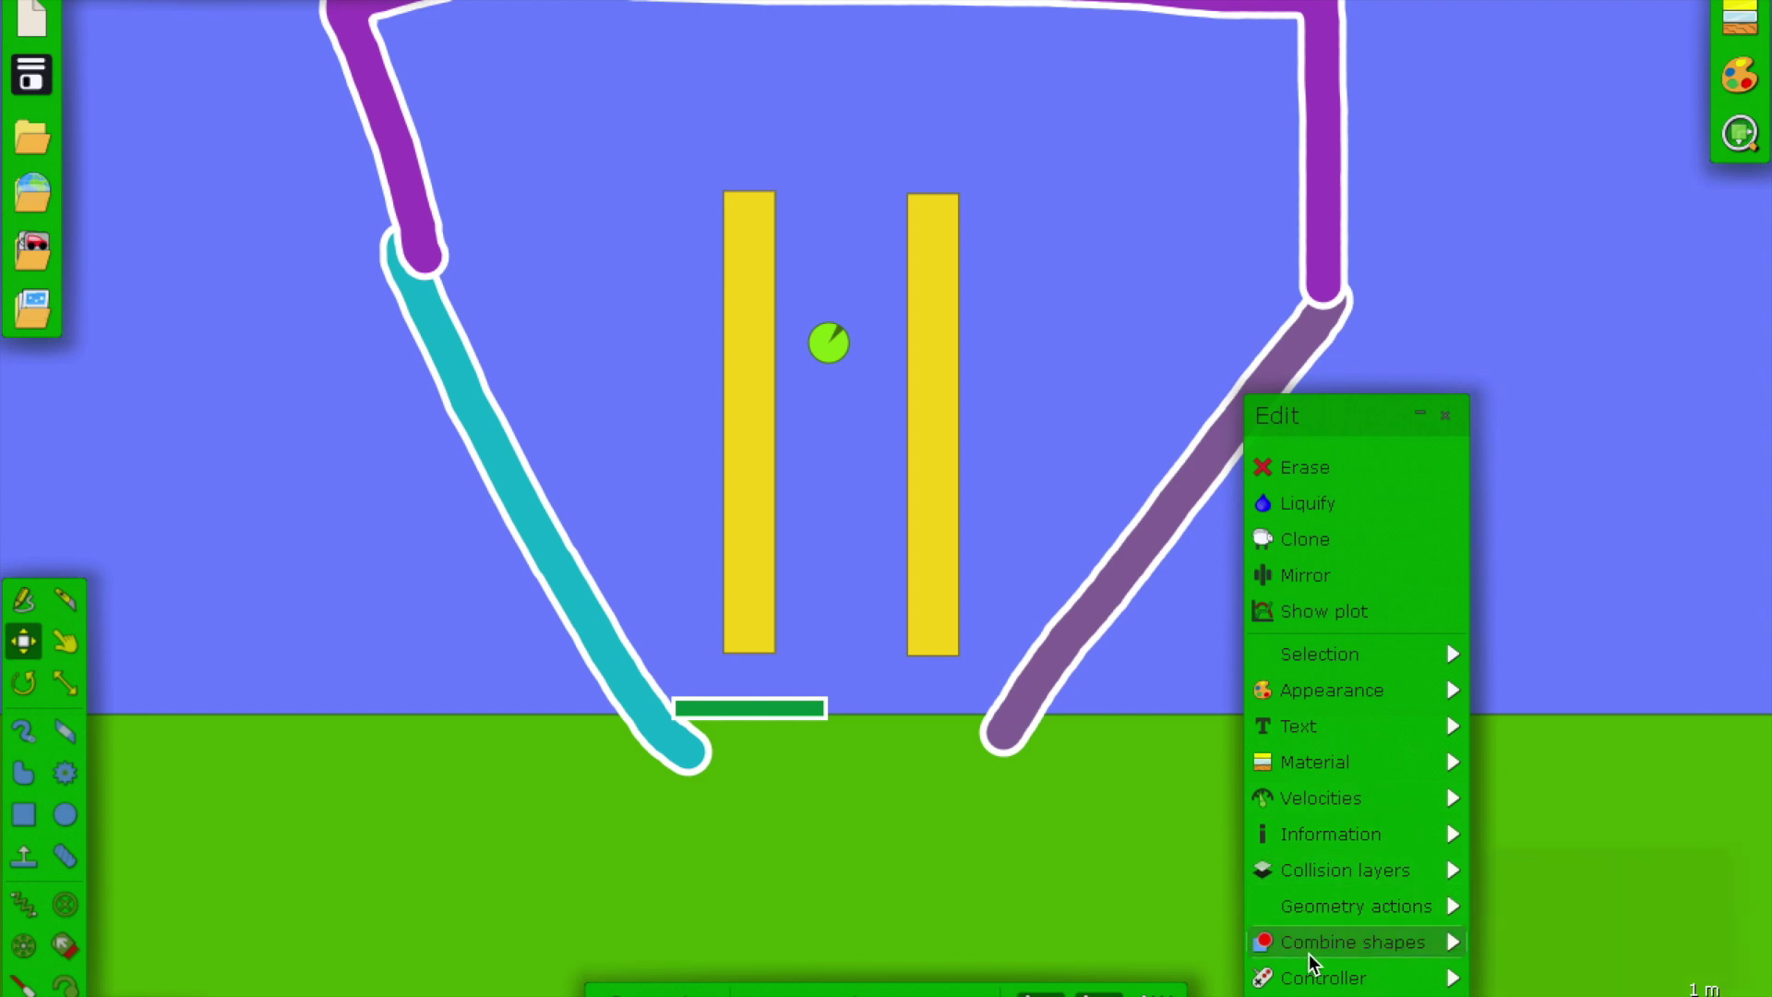
{"action": "mouse_move", "coordinate": [1357, 906]}
{"action": "left_click", "coordinate": [1539, 744]}
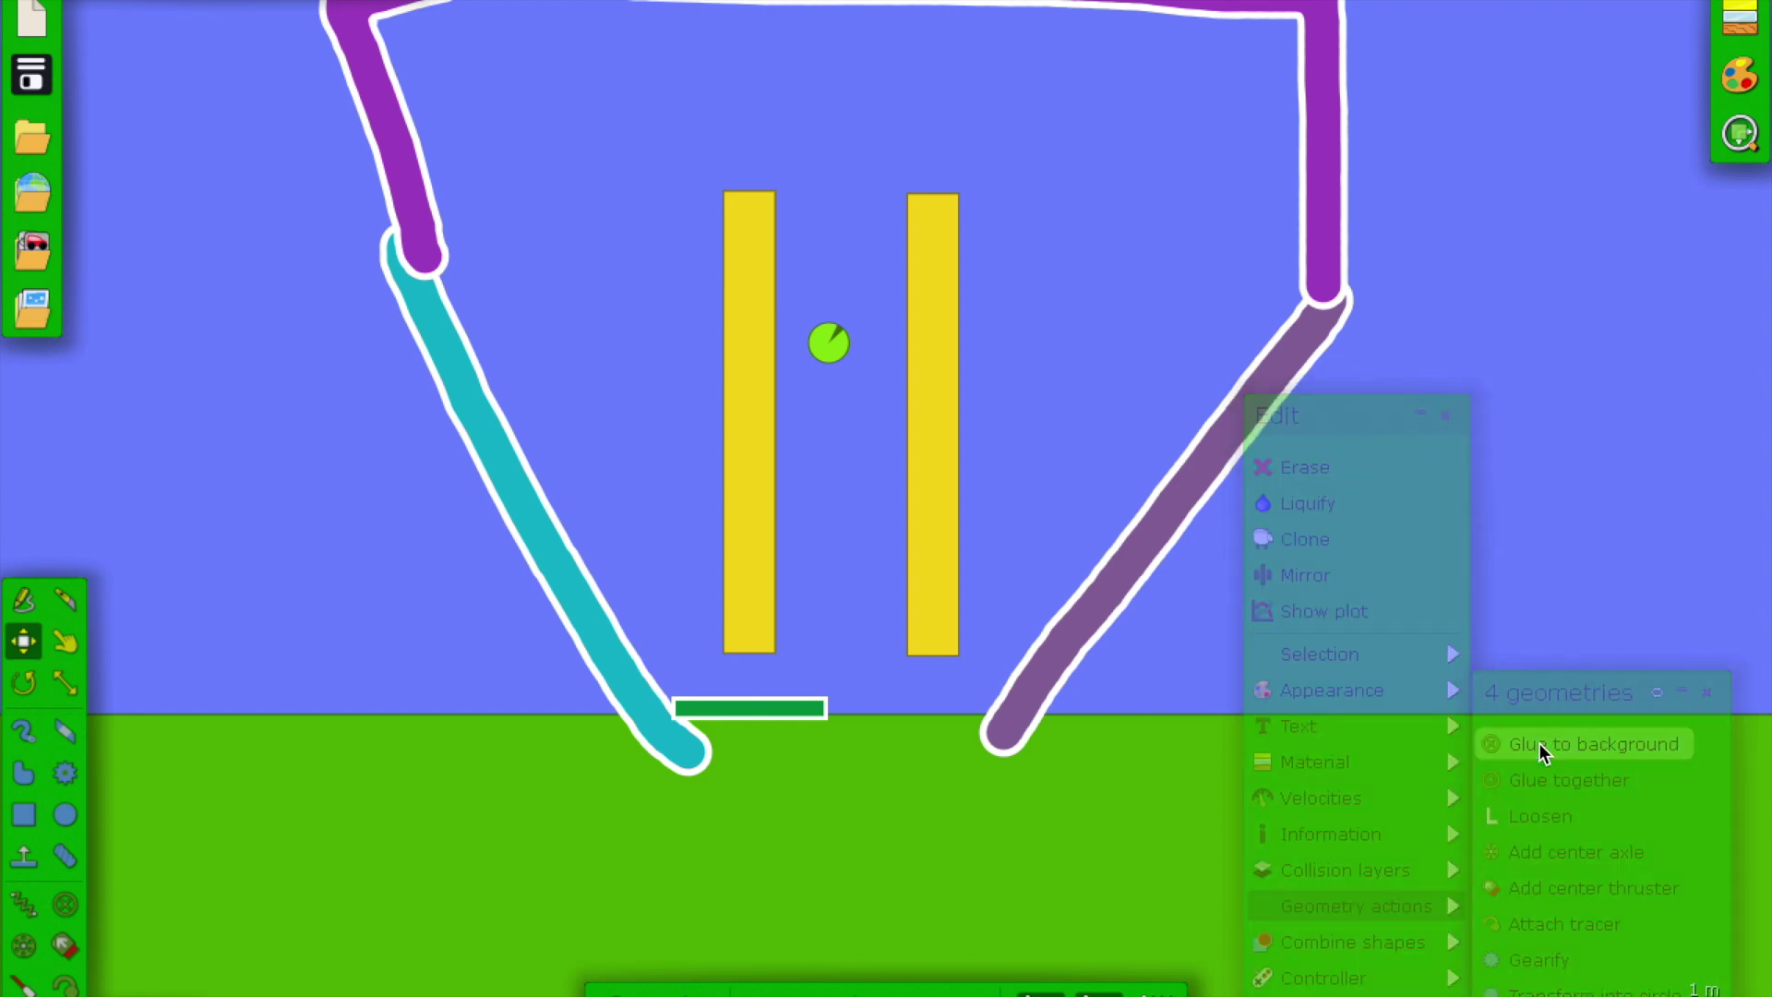
- Run the simulation to test the bouncing circle, and shift the thin green box slightly right, clear of the cyan wall's end
{"action": "key", "text": "space"}
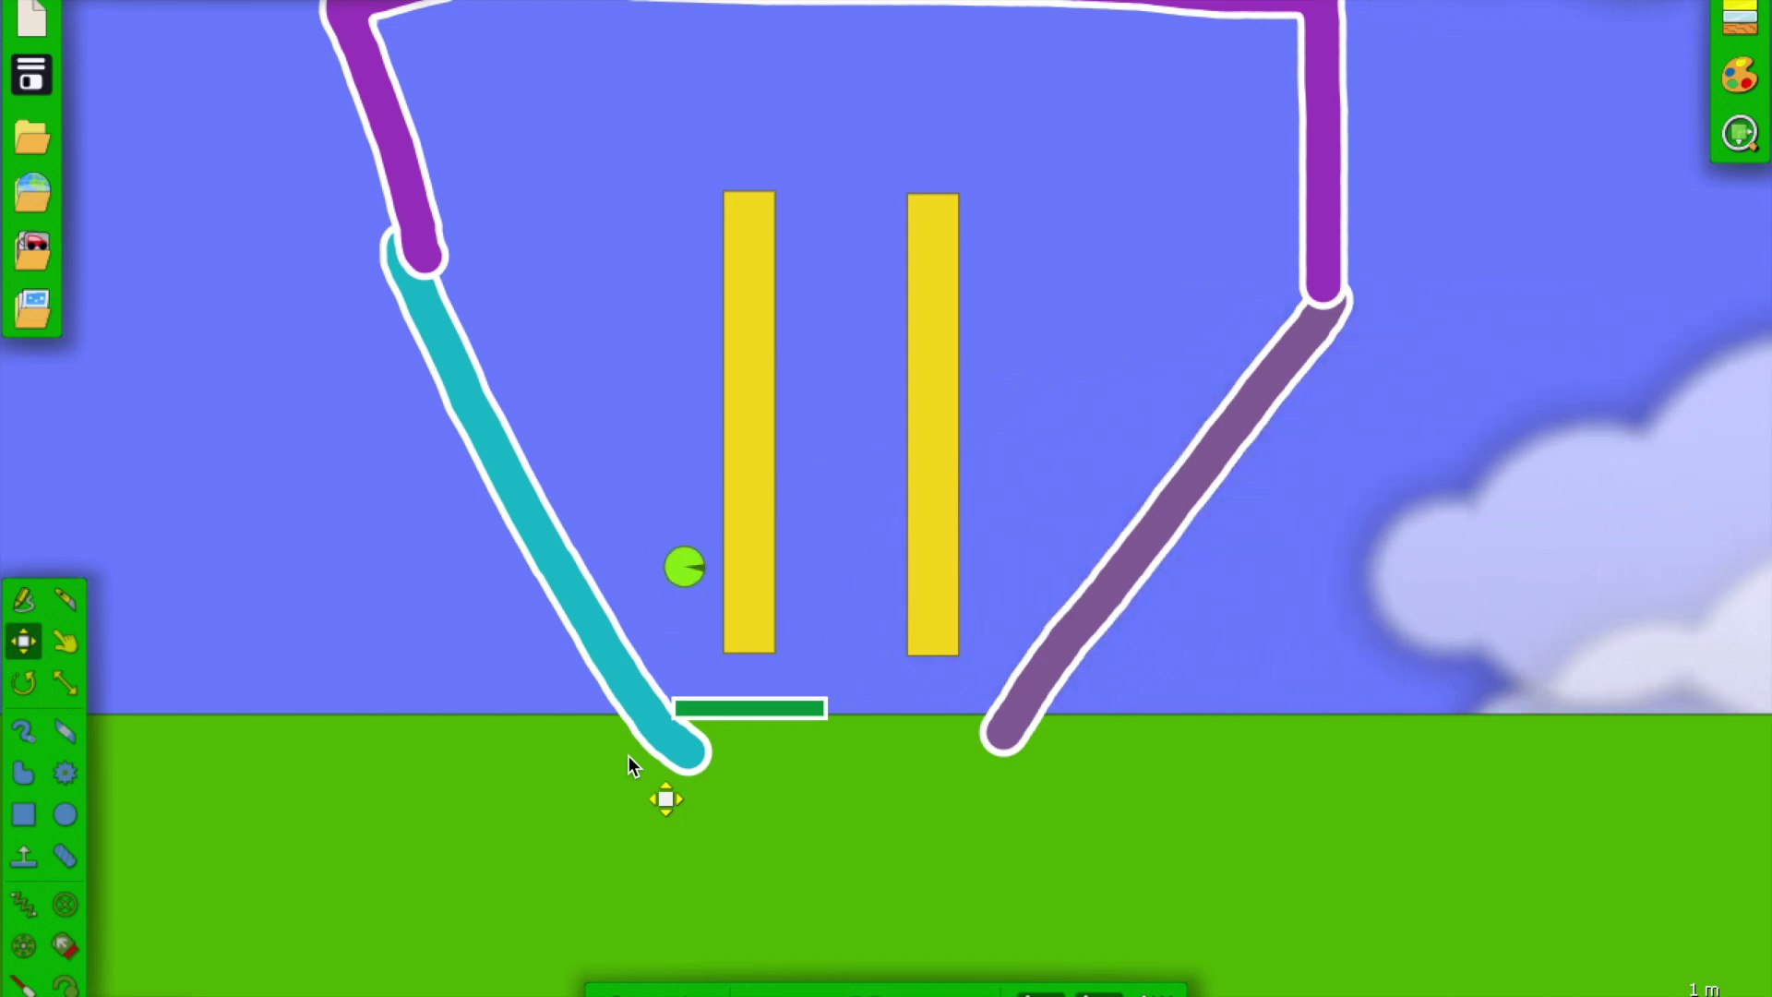
{"action": "left_click_drag", "start_coordinate": [695, 702], "coordinate": [753, 716]}
{"action": "left_click", "coordinate": [482, 638]}
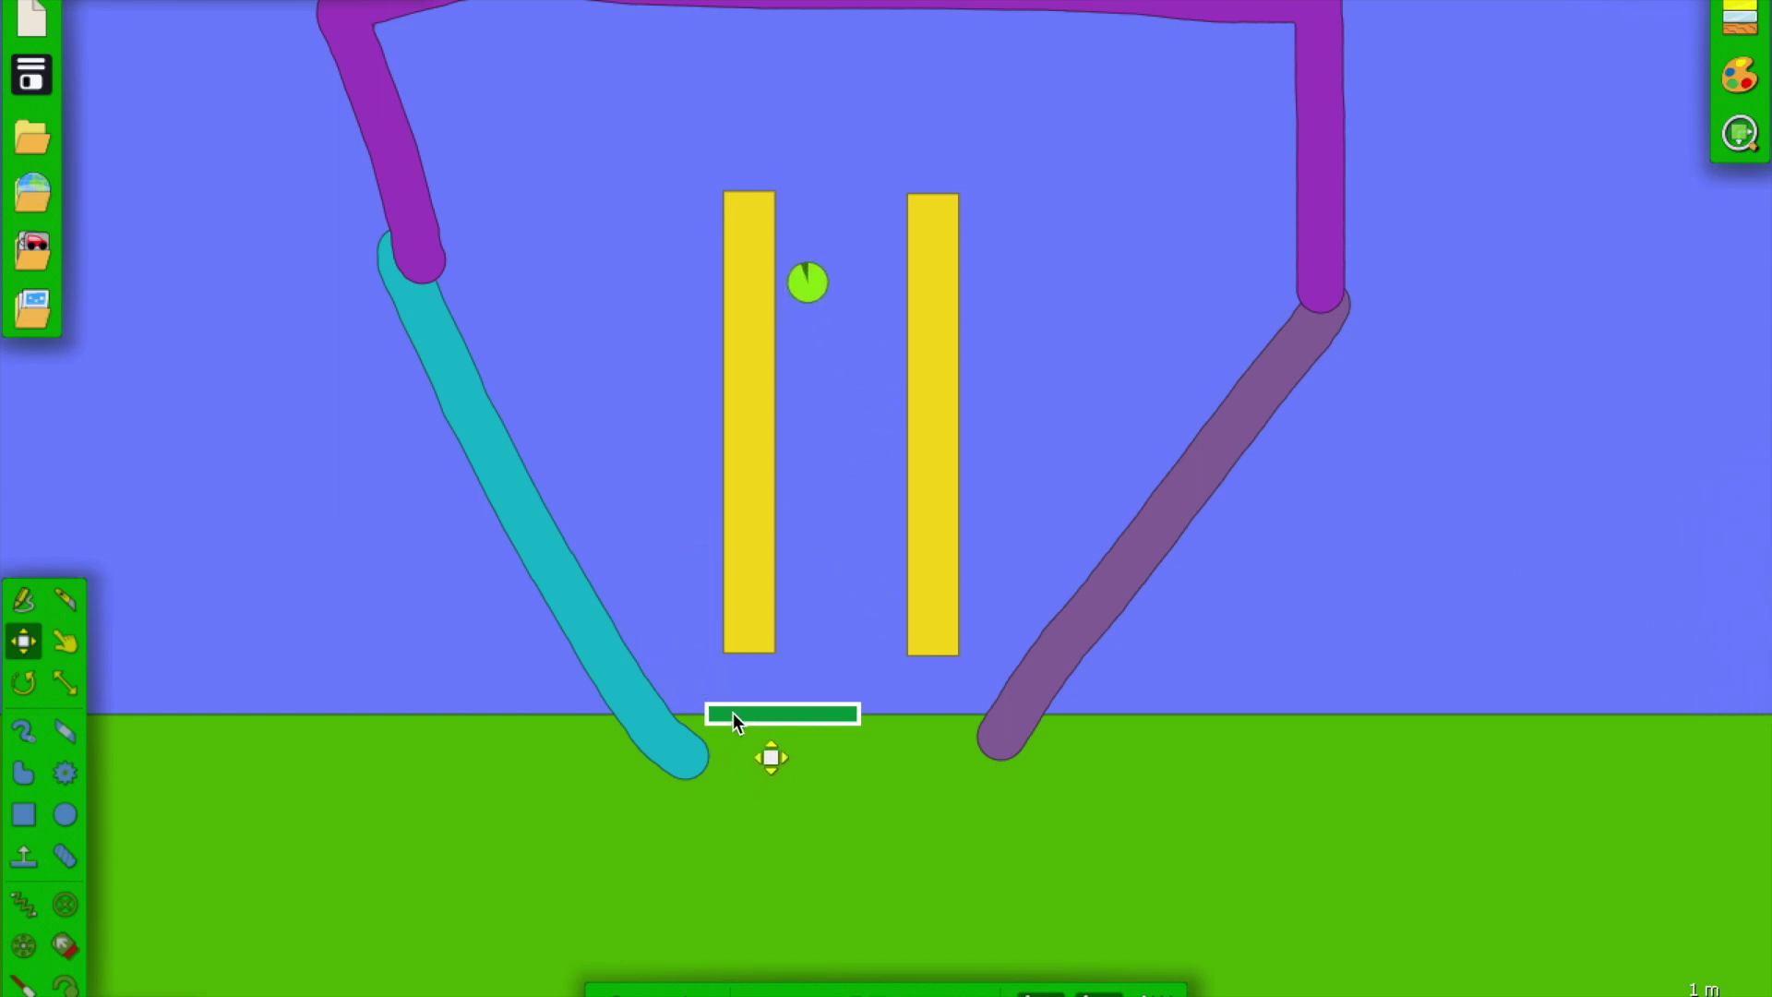
- Clone the thin green box to the ground below the right yellow box and open the copy's onCollide script for editing
{"action": "right_click", "coordinate": [732, 712]}
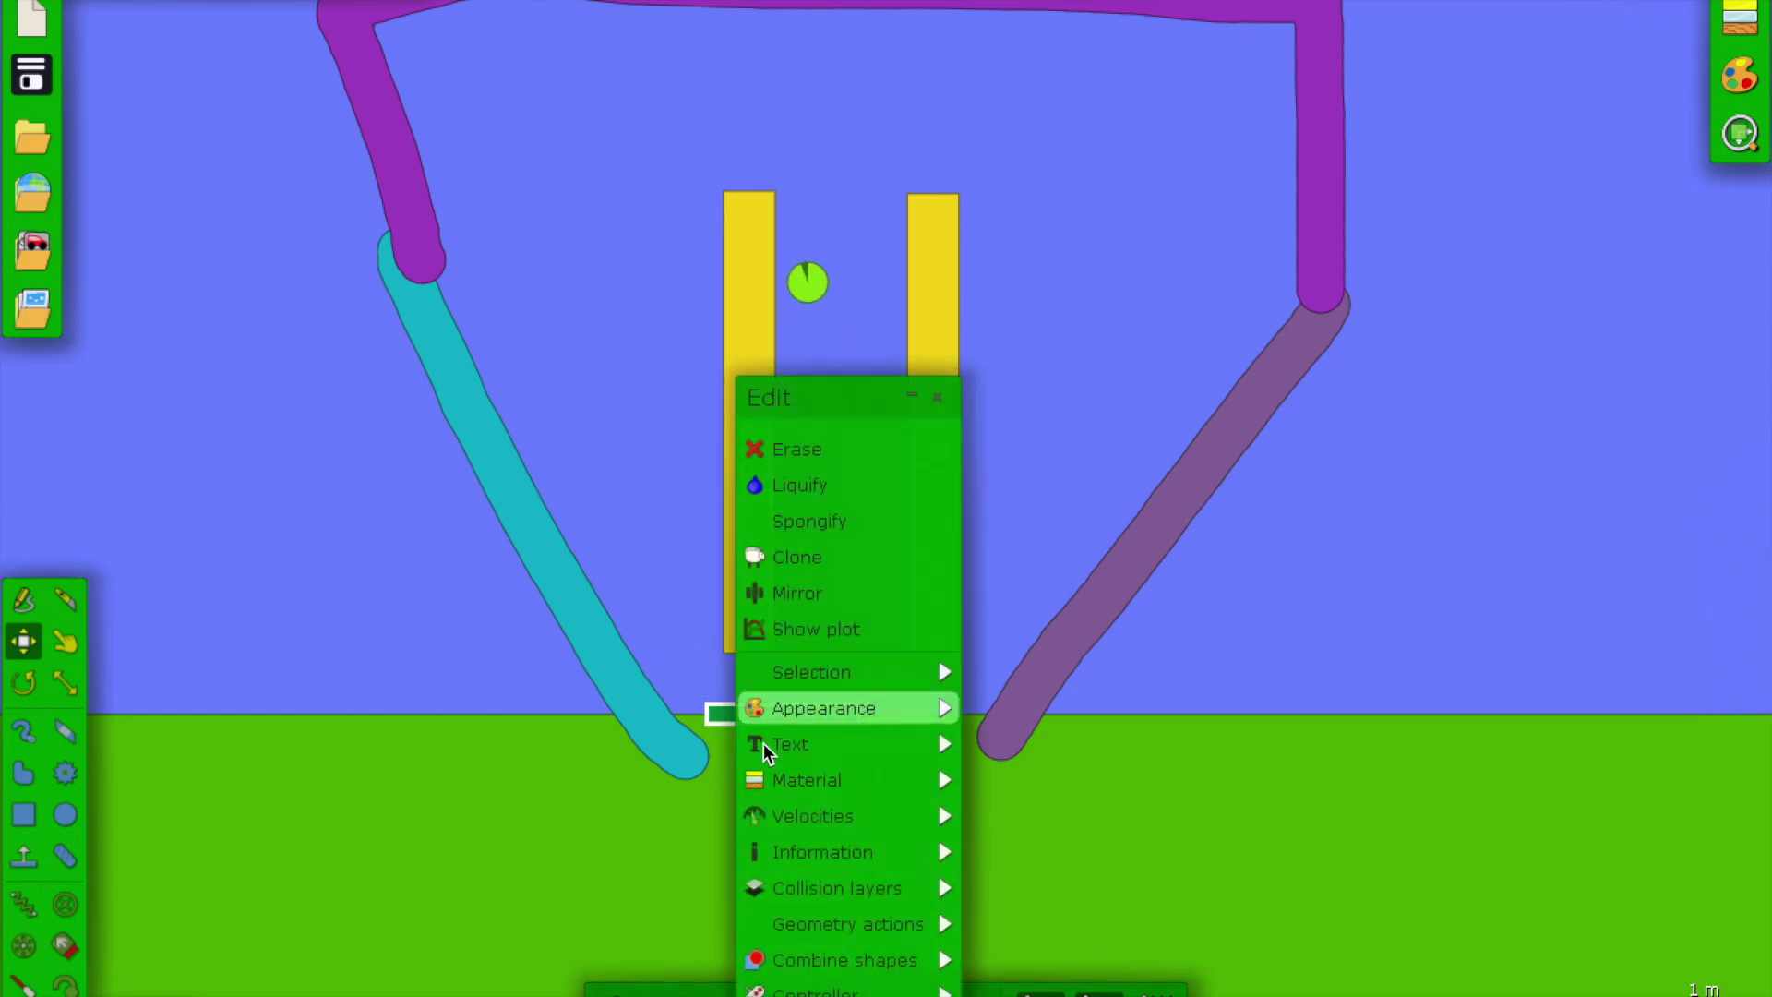
{"action": "left_click", "coordinate": [761, 556]}
{"action": "right_click", "coordinate": [916, 718]}
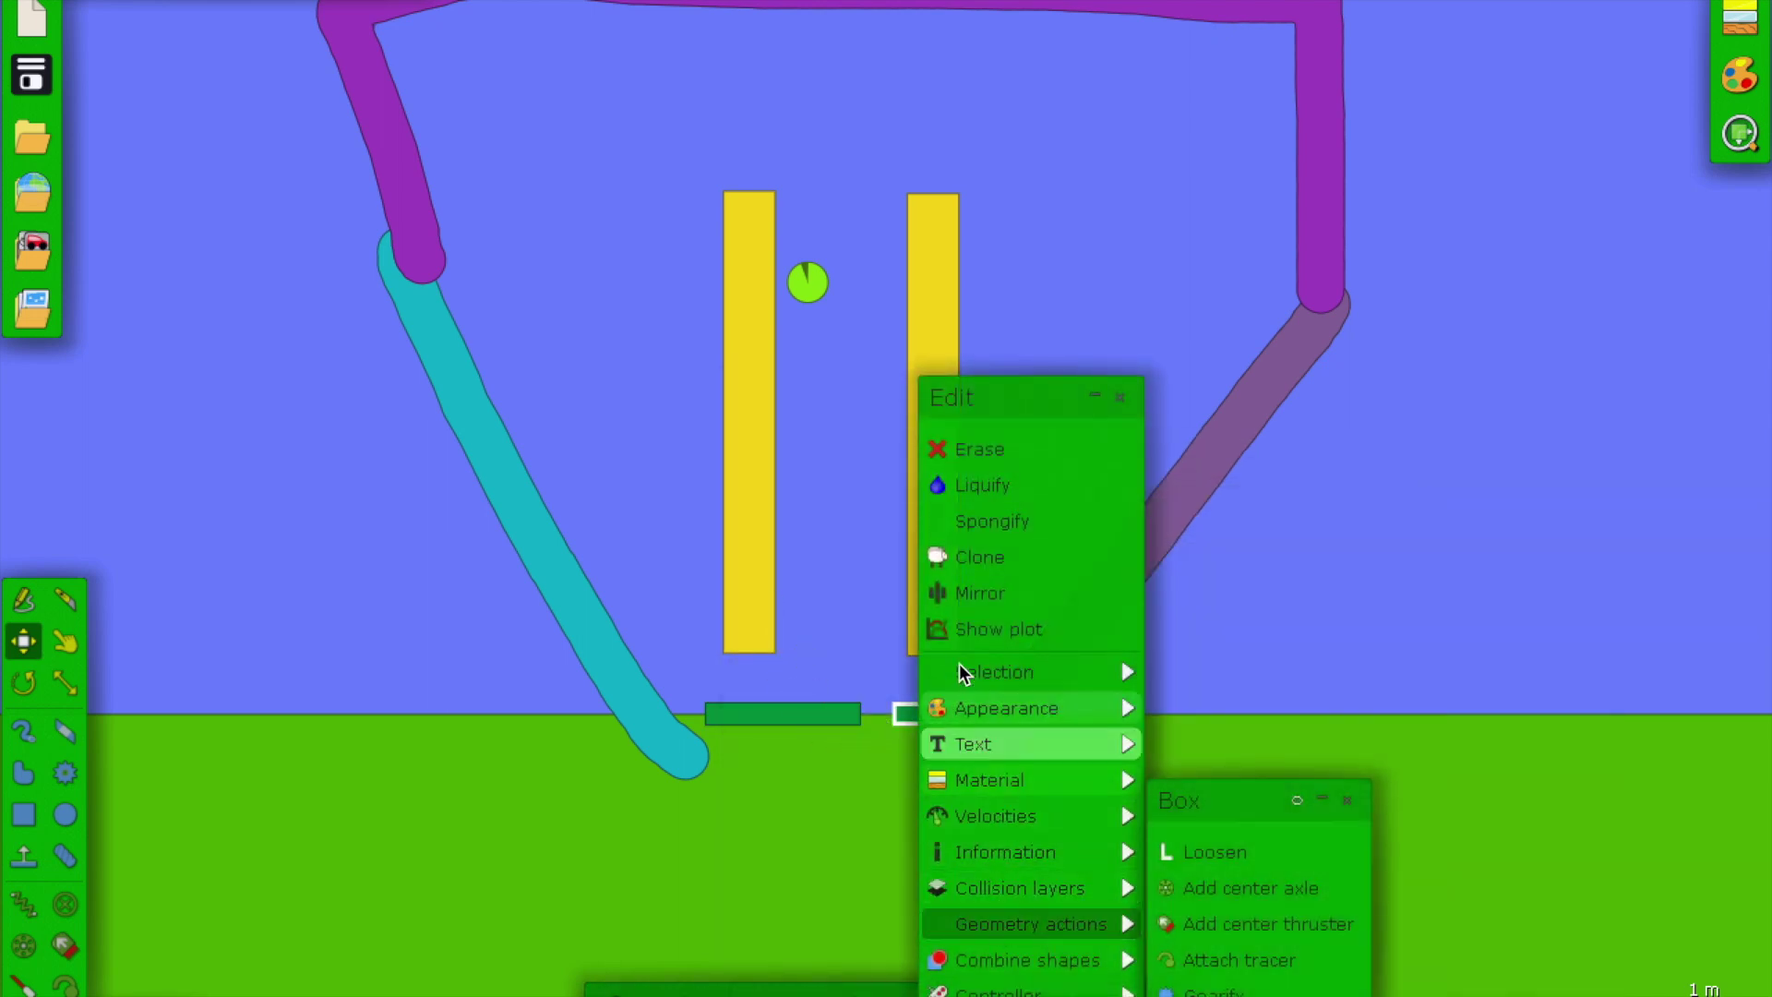
{"action": "mouse_move", "coordinate": [1002, 996]}
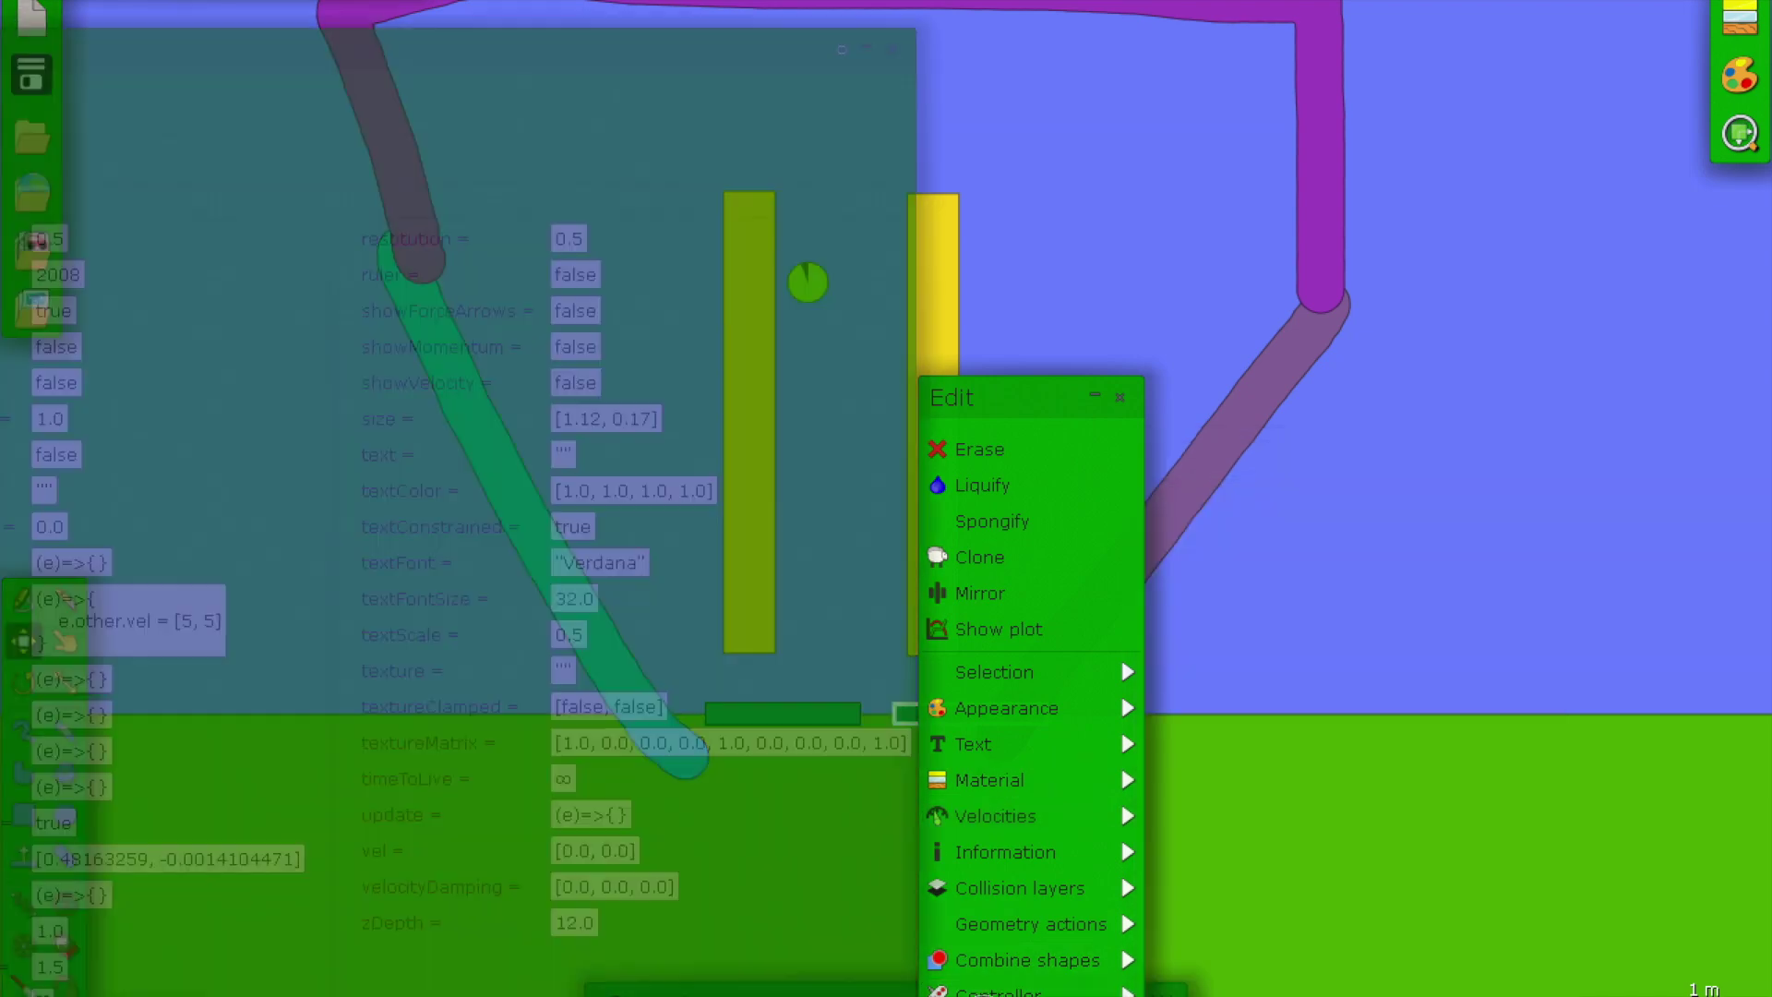
{"action": "left_click", "coordinate": [182, 620]}
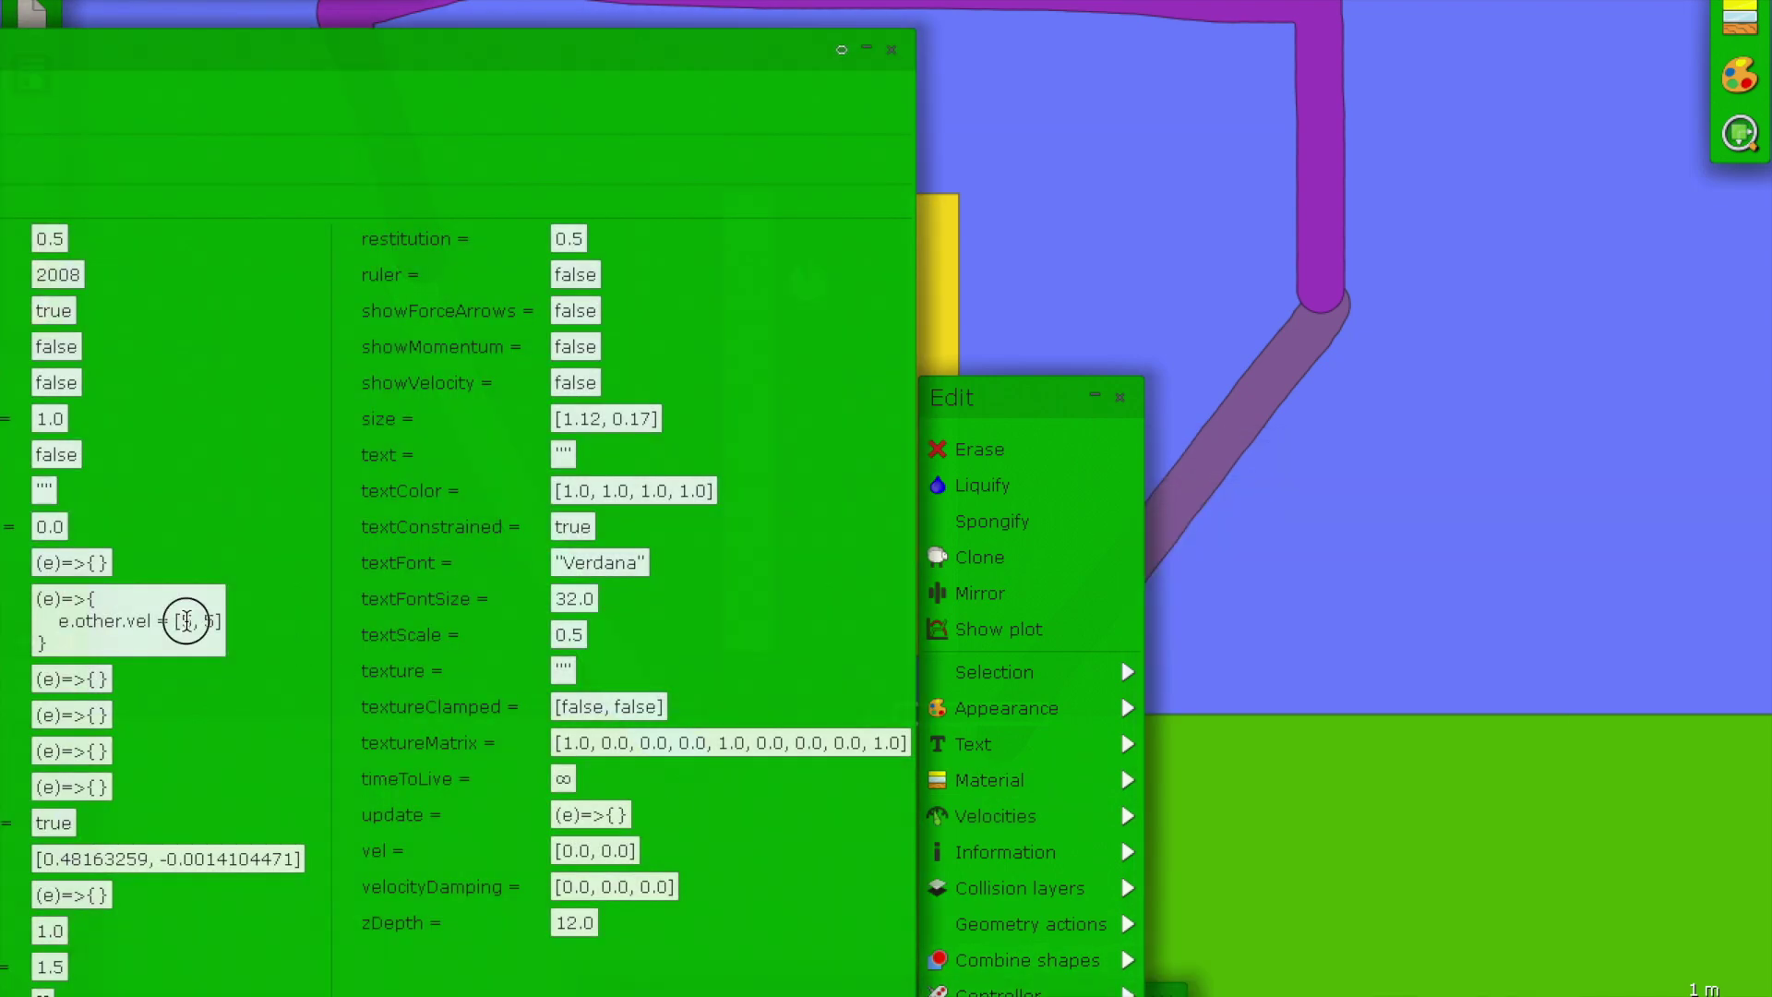